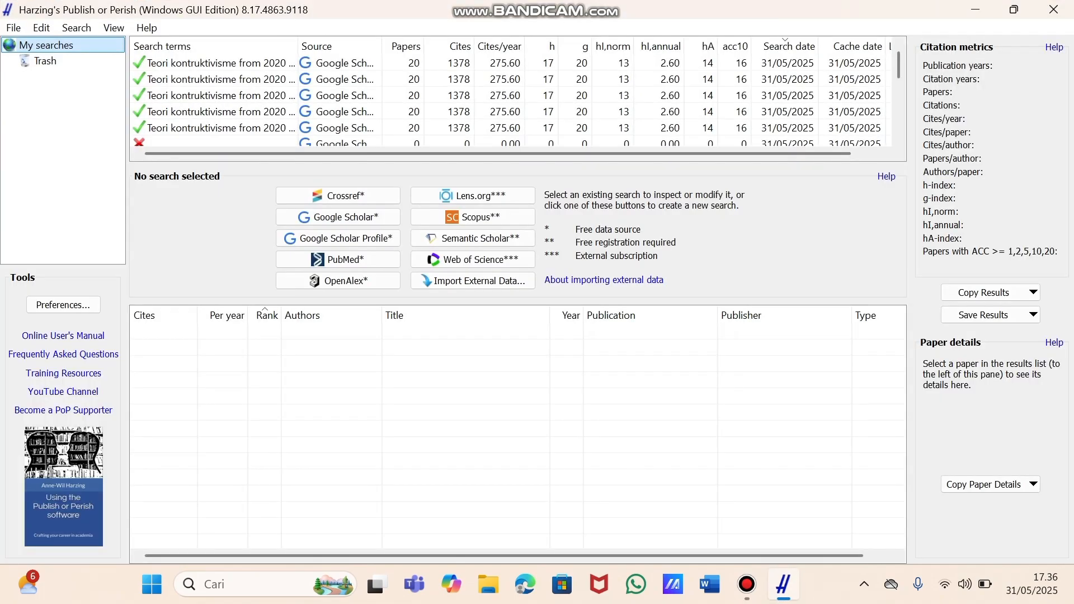
# Create a Google Scholar search with the keywords "Teori kontruktivisme" and a maximum of 20 results
pyautogui.click(338, 217)
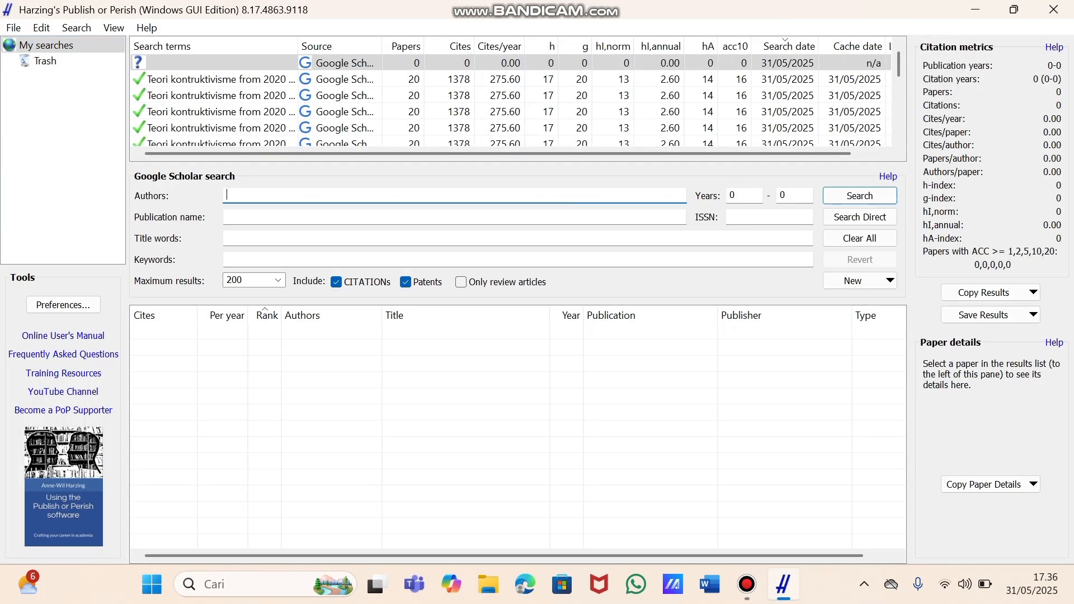
pyautogui.click(227, 259)
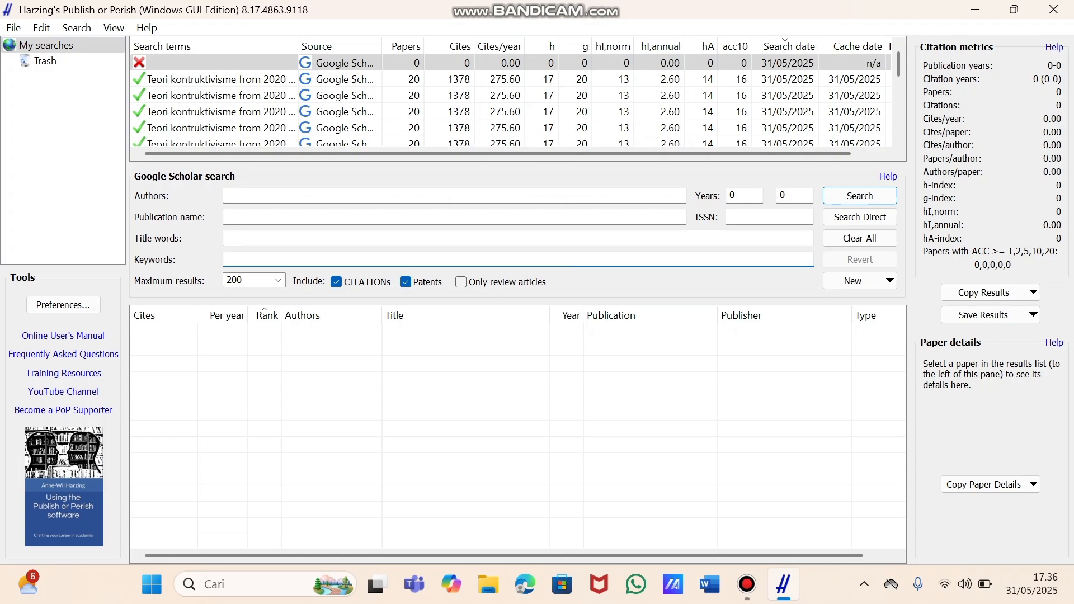
pyautogui.write('Teori kontruktivisme')
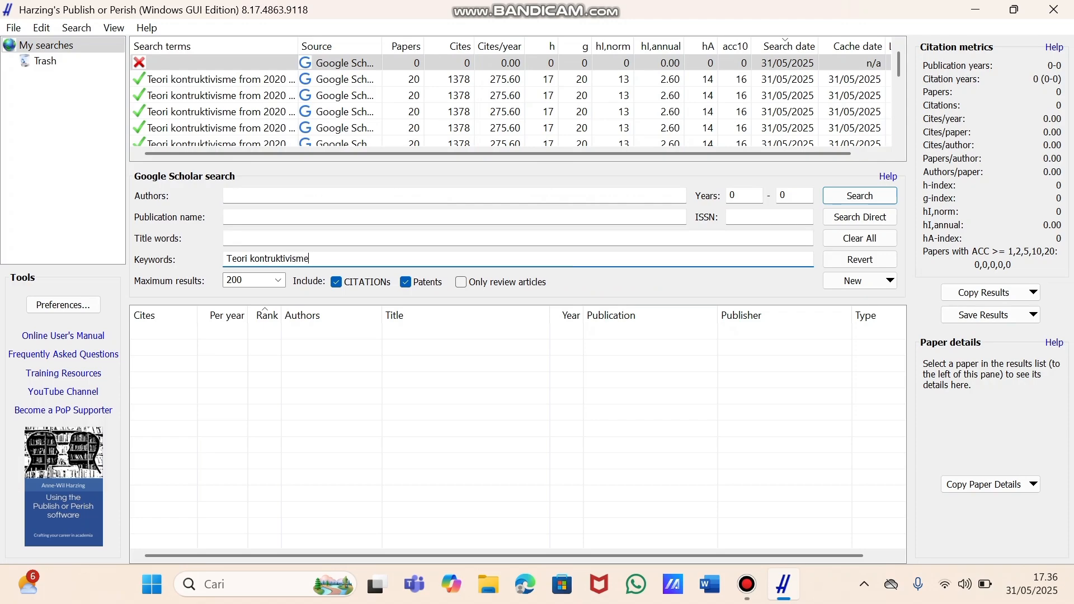
pyautogui.click(278, 280)
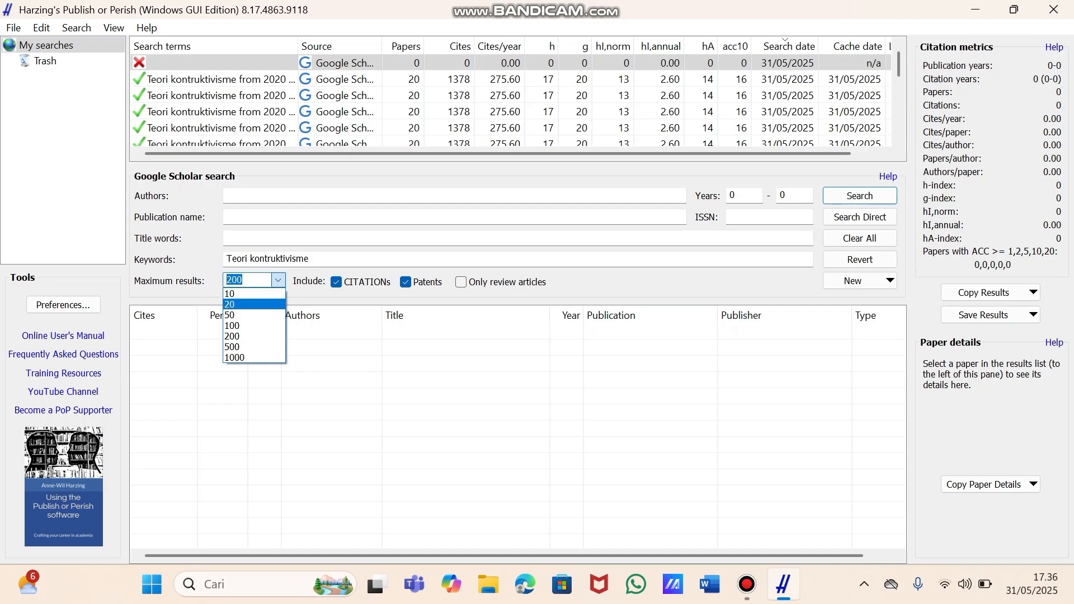
pyautogui.press('Return')
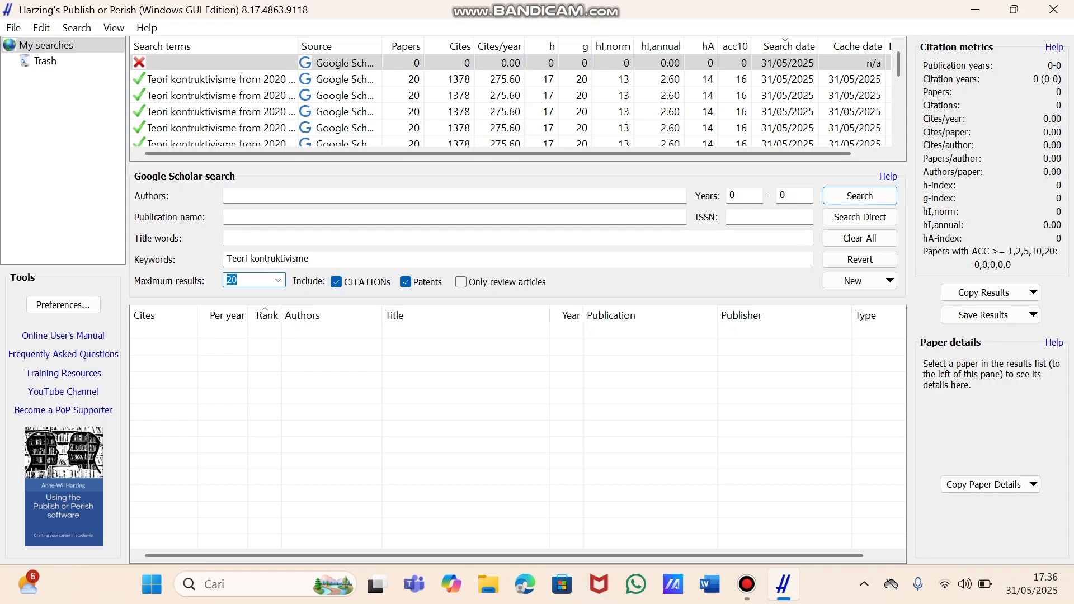
# Limit the search to the years 2020 to 2024 and run it
pyautogui.click(743, 196)
pyautogui.press('BackSpace')
pyautogui.write('2020')
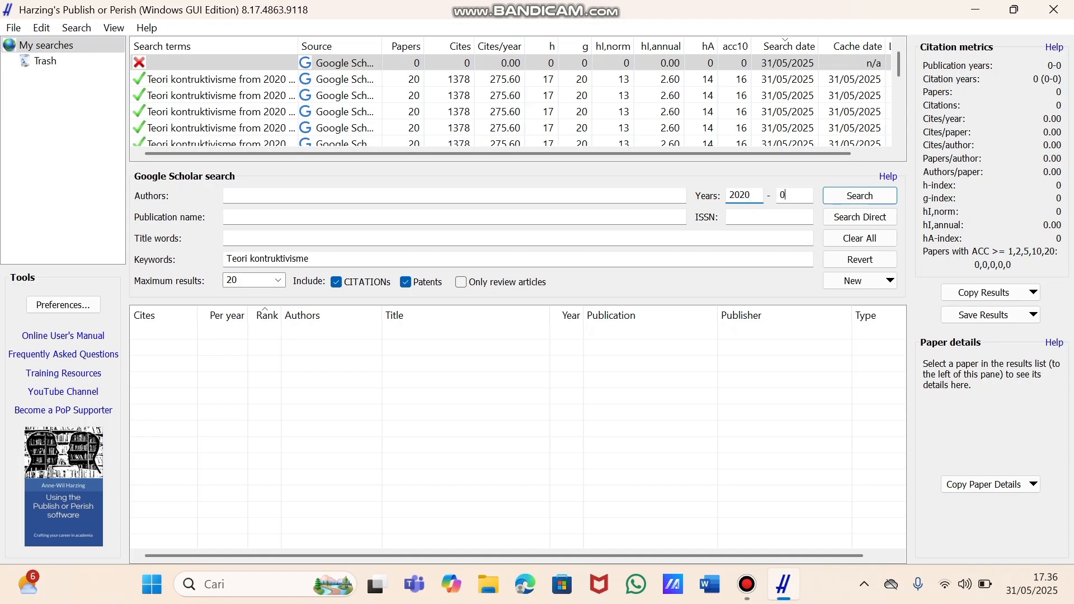
pyautogui.press('Tab')
pyautogui.press('BackSpace')
pyautogui.write('2024')
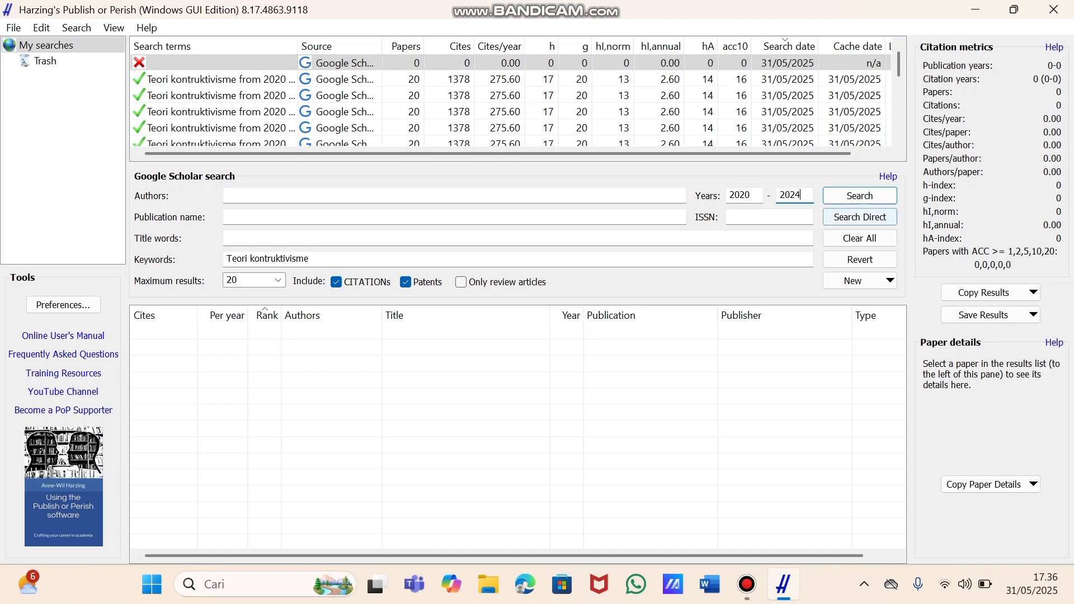
pyautogui.click(860, 196)
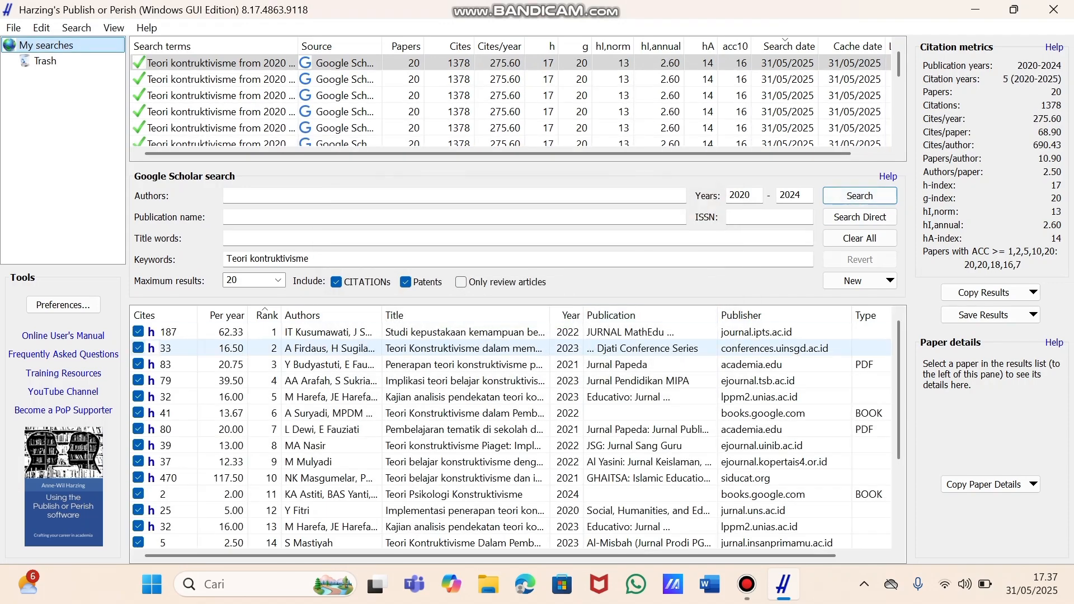
# Select all papers in the results list and start saving them in RIS/RefManager format
pyautogui.click(464, 381)
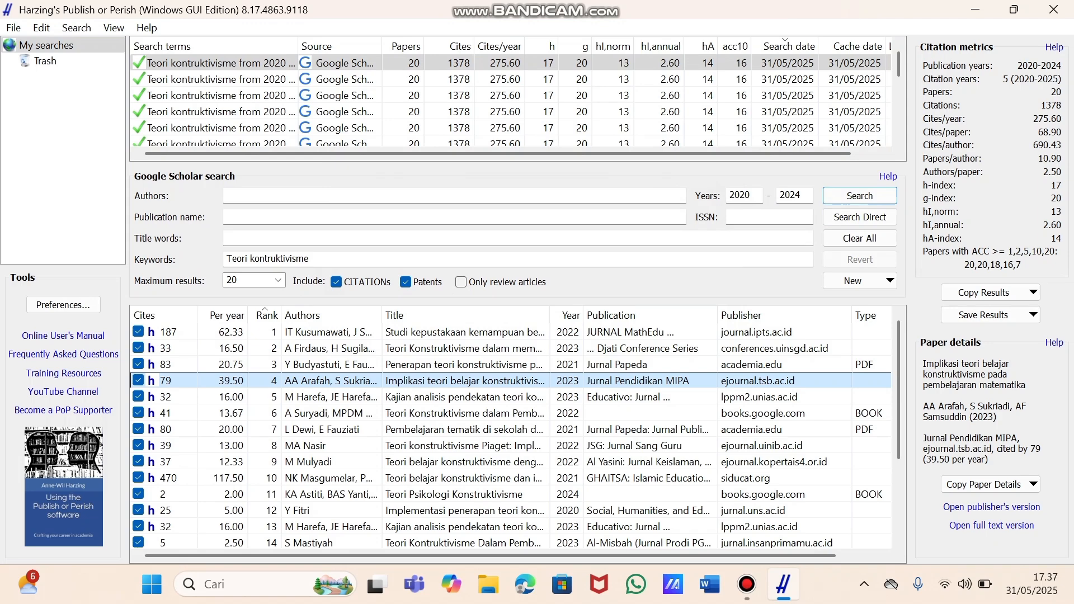
pyautogui.hotkey('ctrl', 'a')
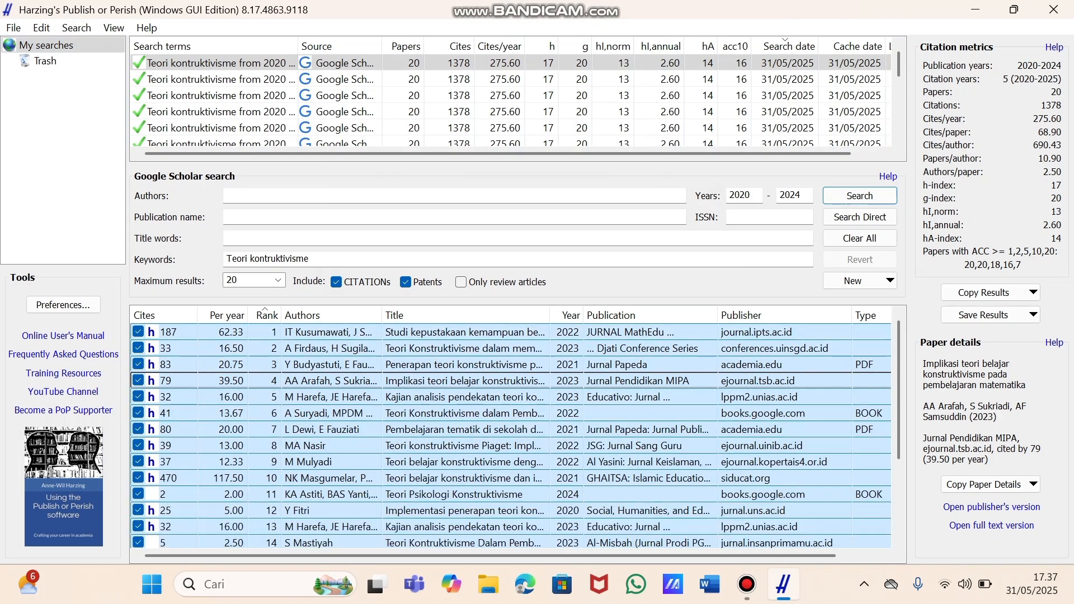
pyautogui.rightClick(498, 378)
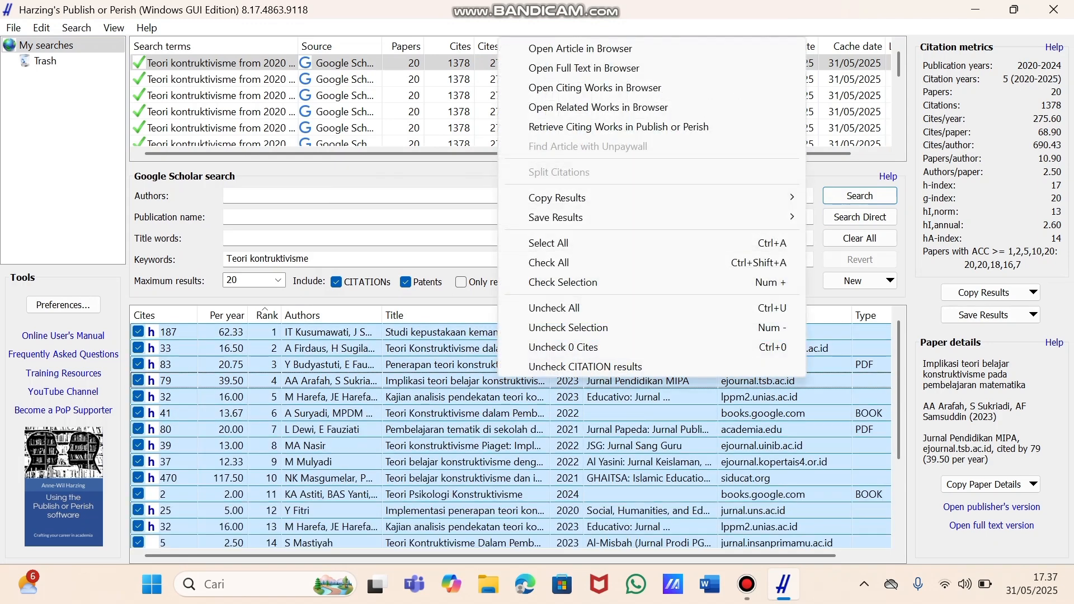
pyautogui.moveTo(559, 217)
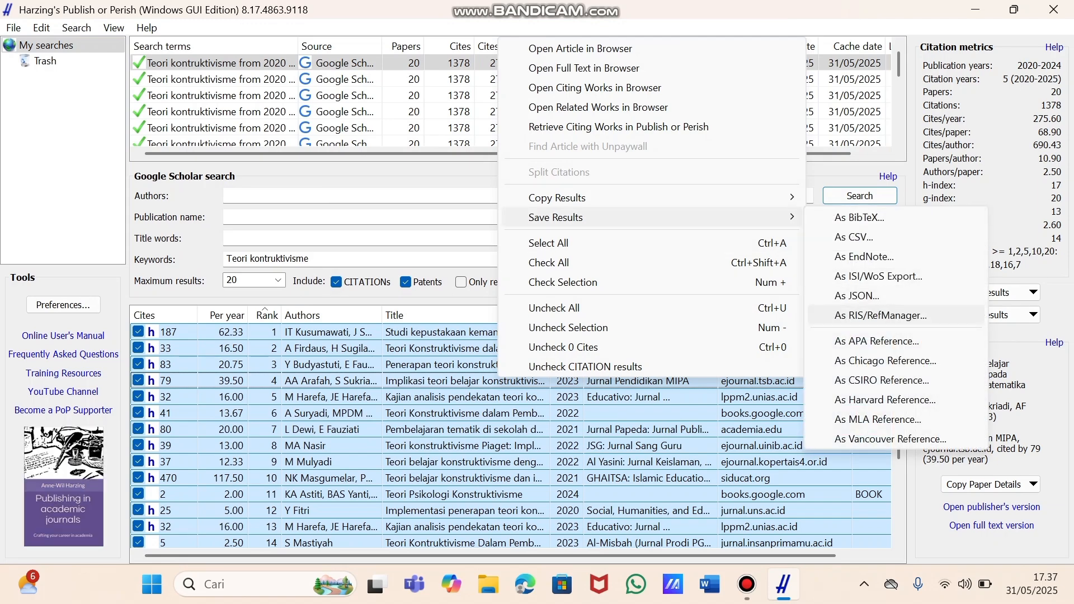
pyautogui.click(881, 315)
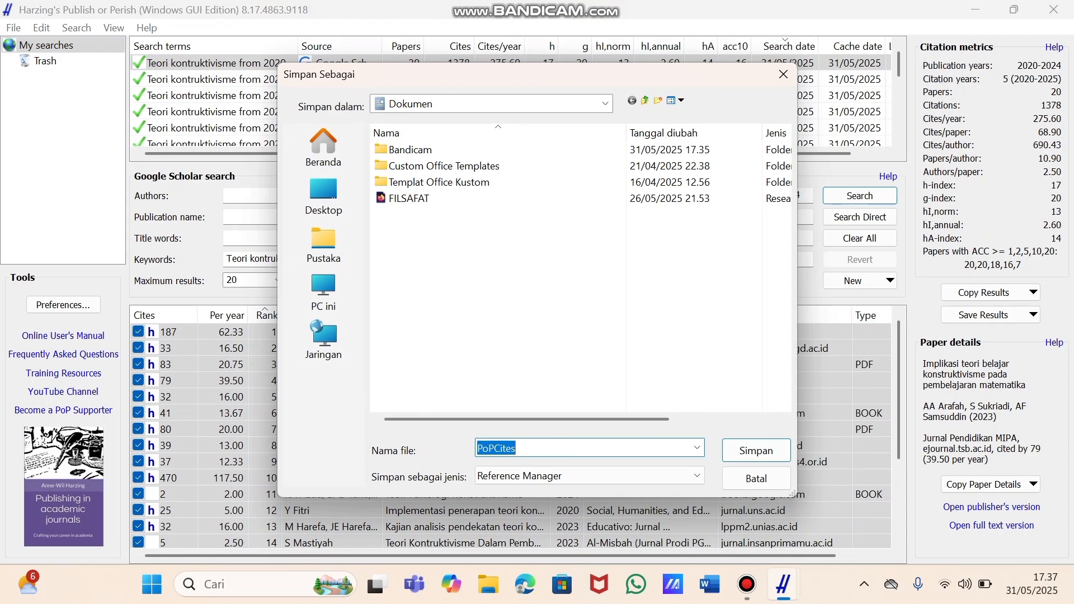
# Name the Reference Manager file "Teori kontruktivisme" and save it in the Dokumen folder
pyautogui.click(515, 448)
pyautogui.press('BackSpace')
pyautogui.press('BackSpace')
pyautogui.press('BackSpace')
pyautogui.press('BackSpace')
pyautogui.press('BackSpace')
pyautogui.press('BackSpace')
pyautogui.press('BackSpace')
pyautogui.press('BackSpace')
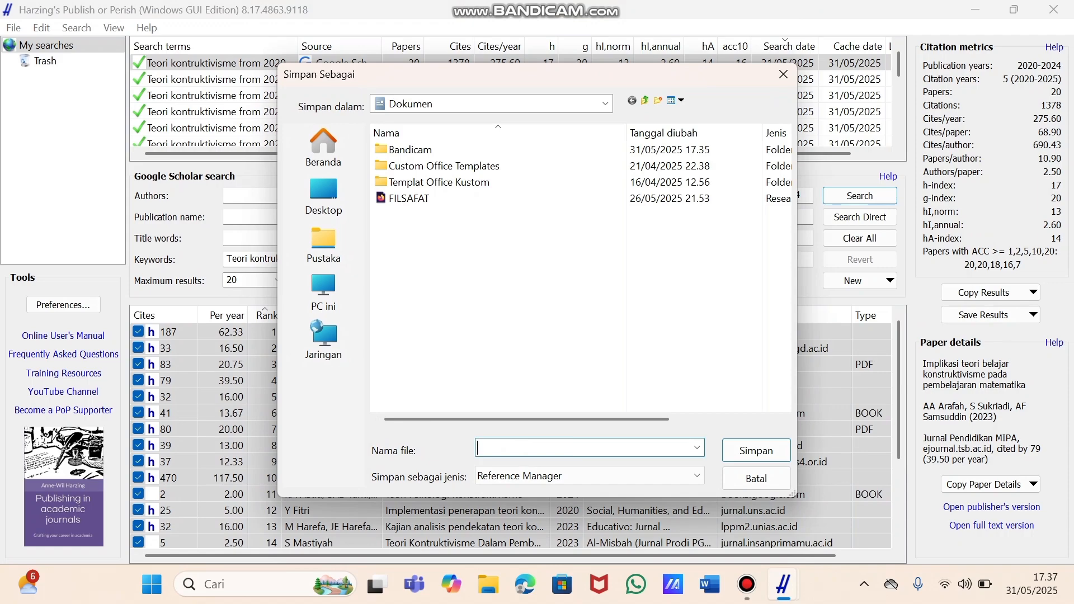
pyautogui.write('T')
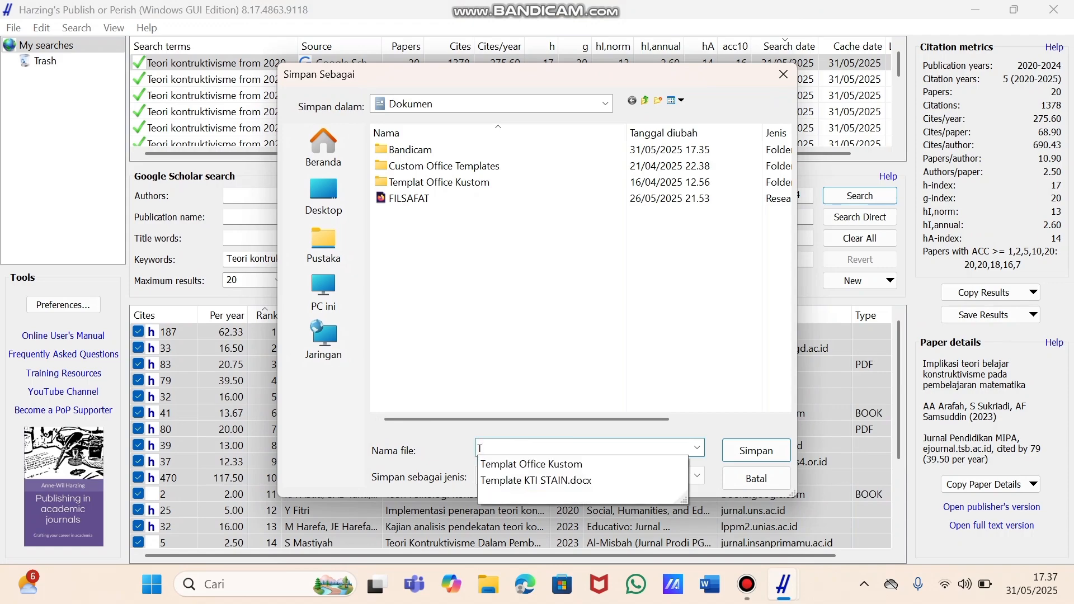
pyautogui.write('epri')
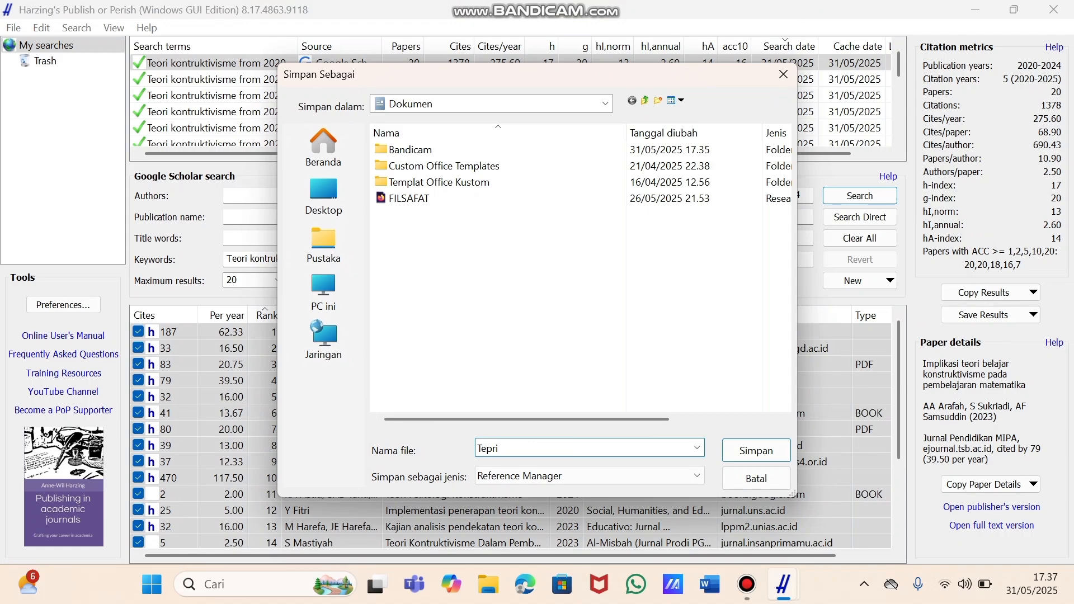
pyautogui.press('BackSpace')
pyautogui.press('BackSpace')
pyautogui.press('BackSpace')
pyautogui.write('0ri')
pyautogui.press('BackSpace')
pyautogui.press('BackSpace')
pyautogui.press('BackSpace')
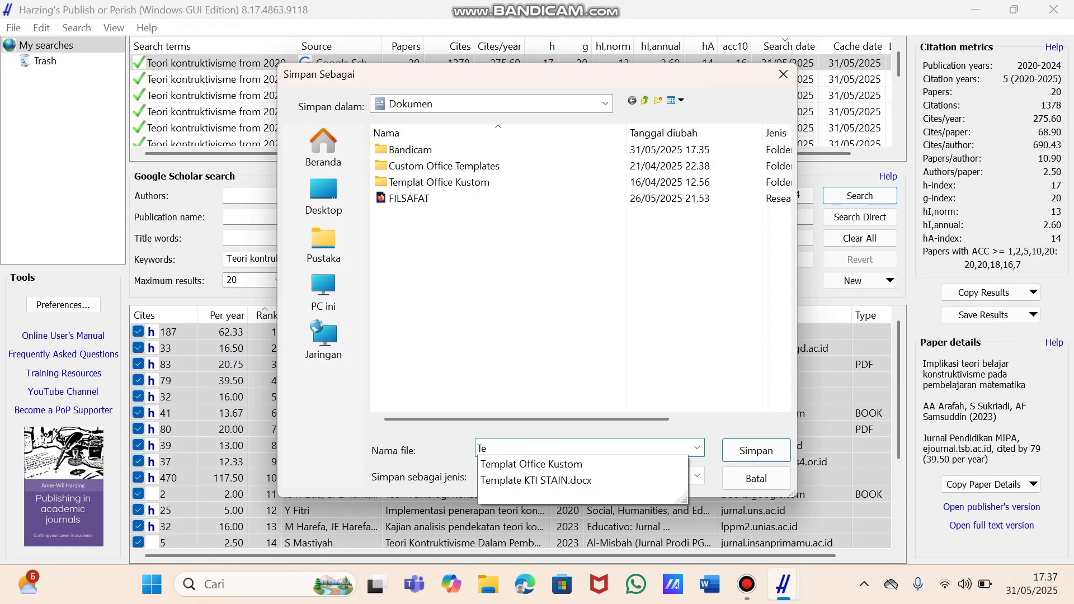
pyautogui.write('ori')
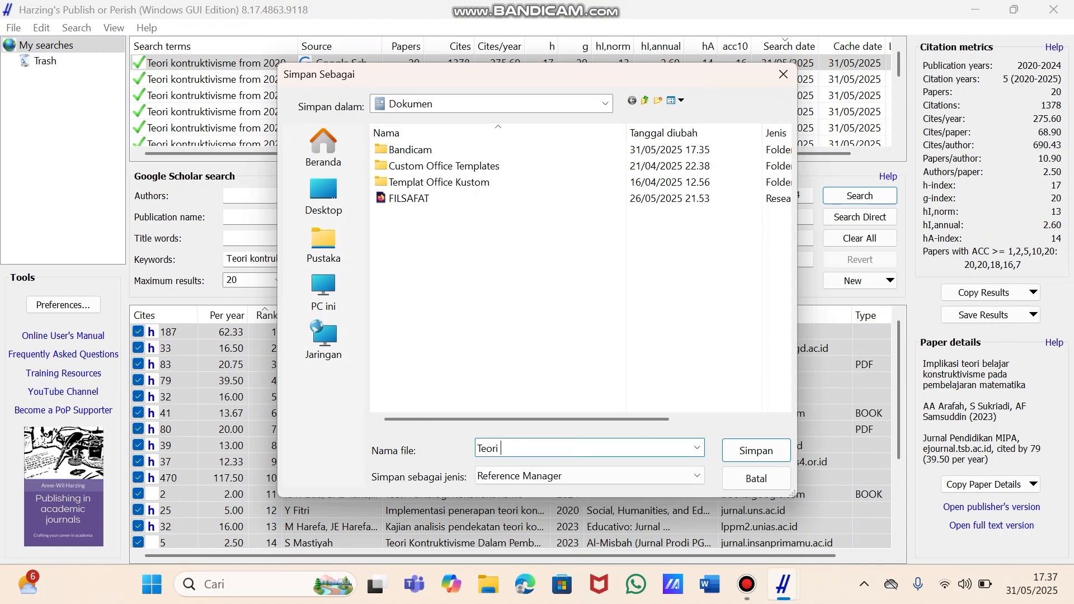
pyautogui.write(' kontruktivisme')
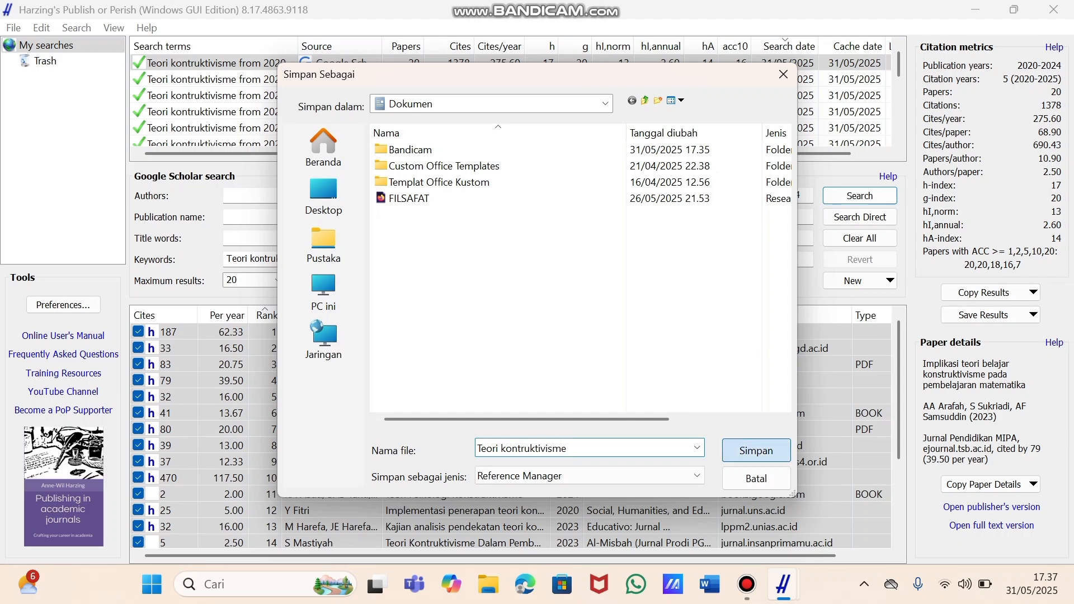
pyautogui.click(755, 450)
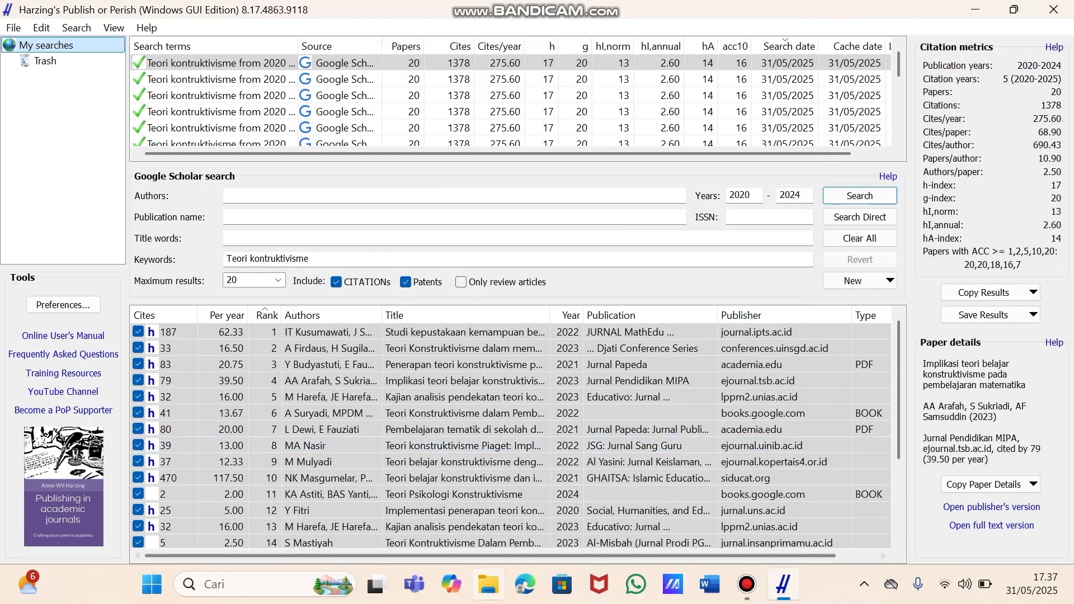
# Switch to File Explorer, open Teori kontruktivisme from the Dokumen folder in Zotero, and import it into a new collection
pyautogui.click(488, 583)
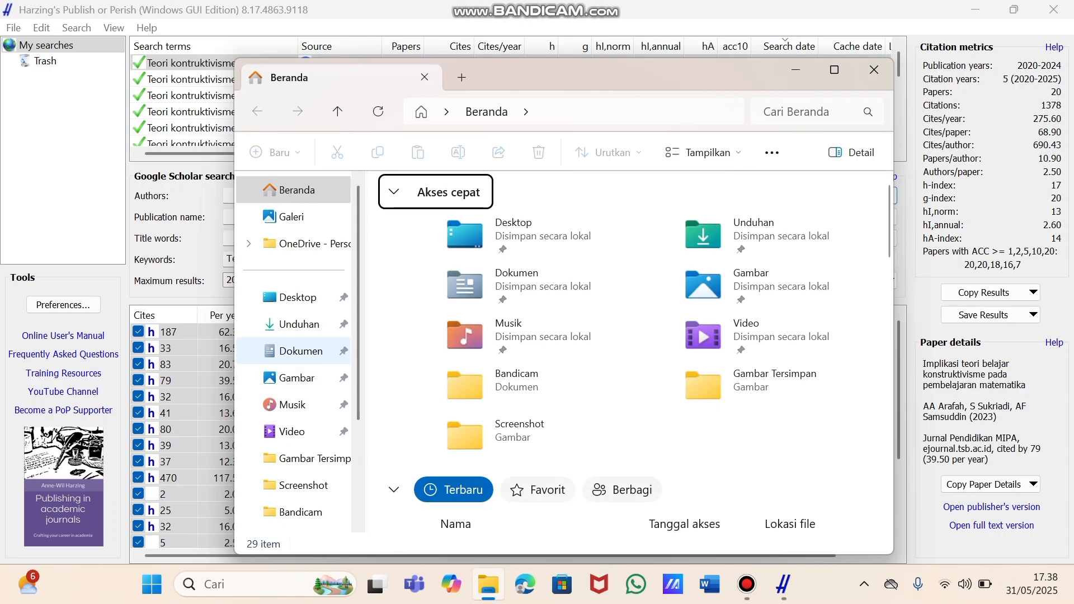
pyautogui.click(301, 351)
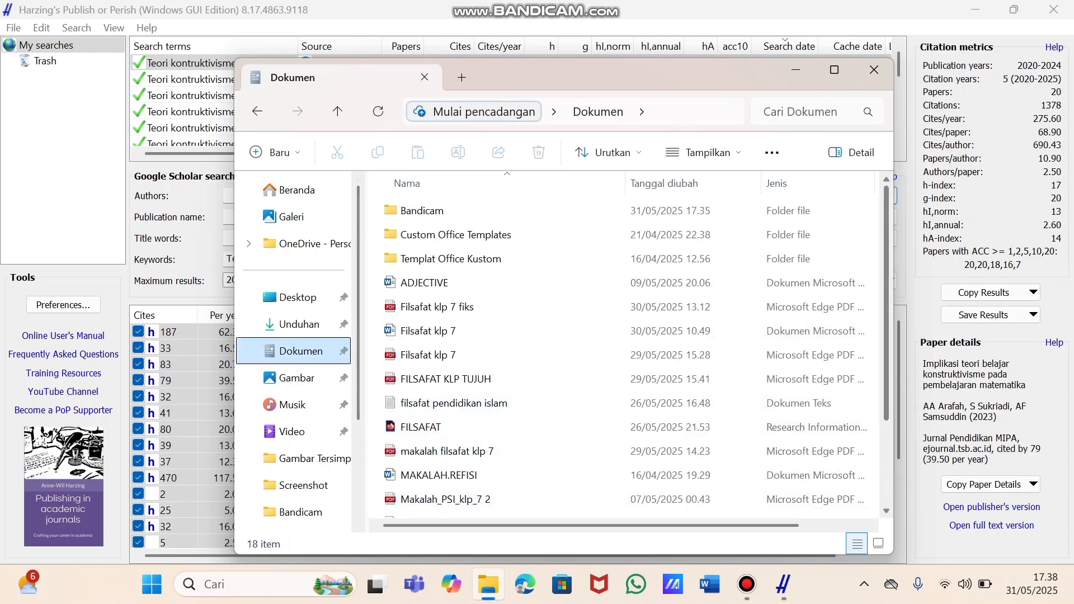
pyautogui.scroll(-2, 623, 358)
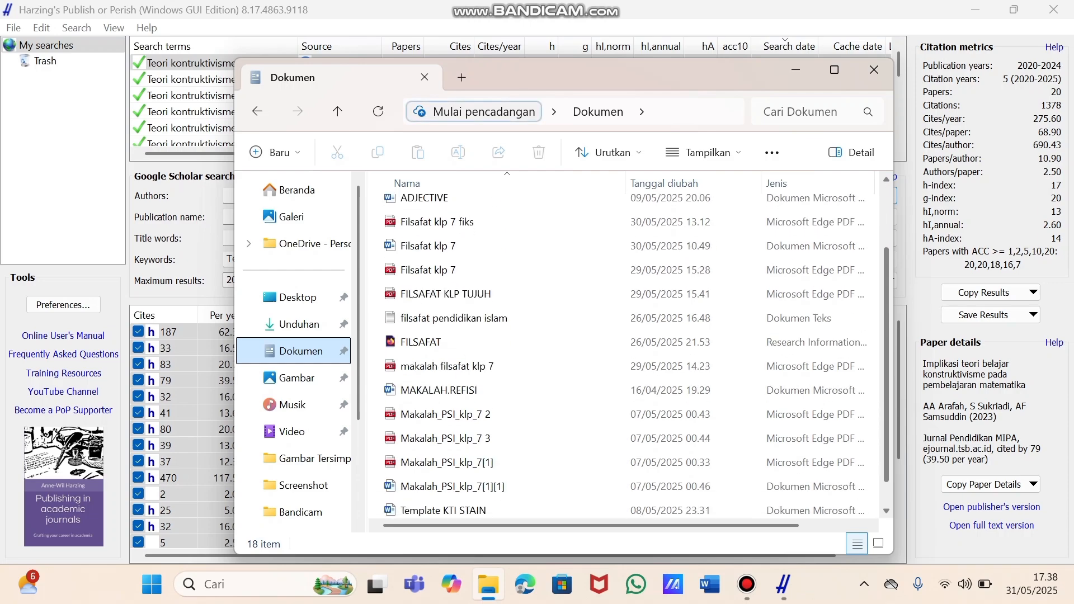
pyautogui.scroll(-1, 624, 358)
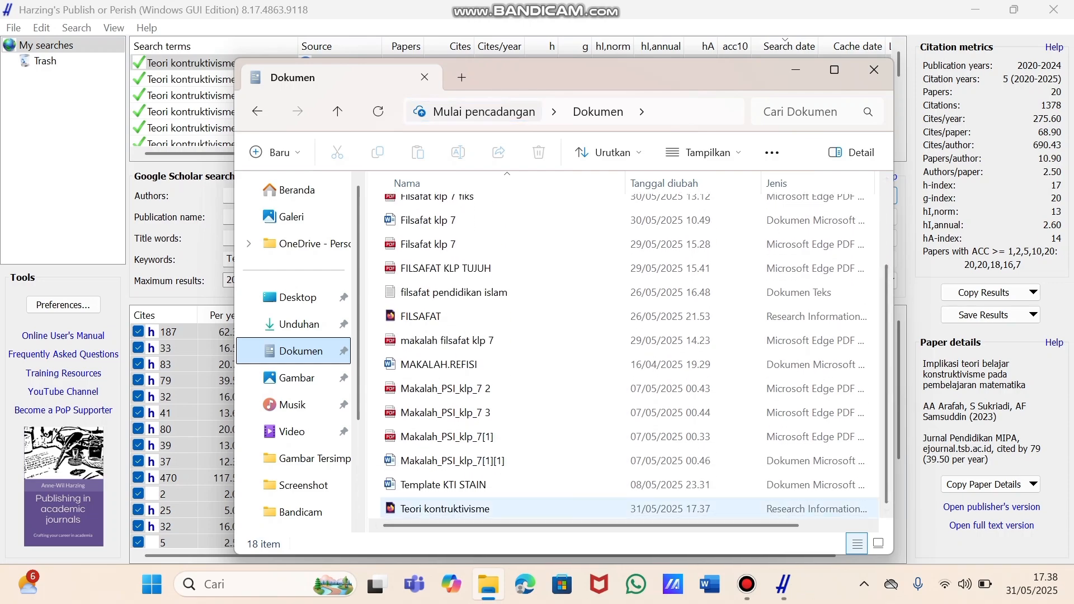
pyautogui.click(486, 508)
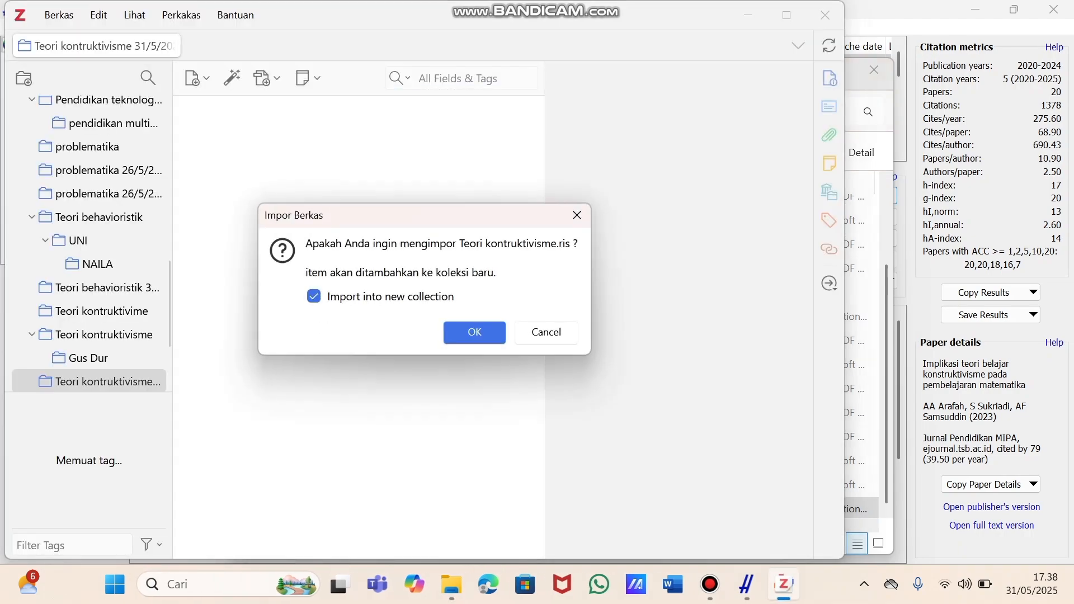
pyautogui.click(474, 333)
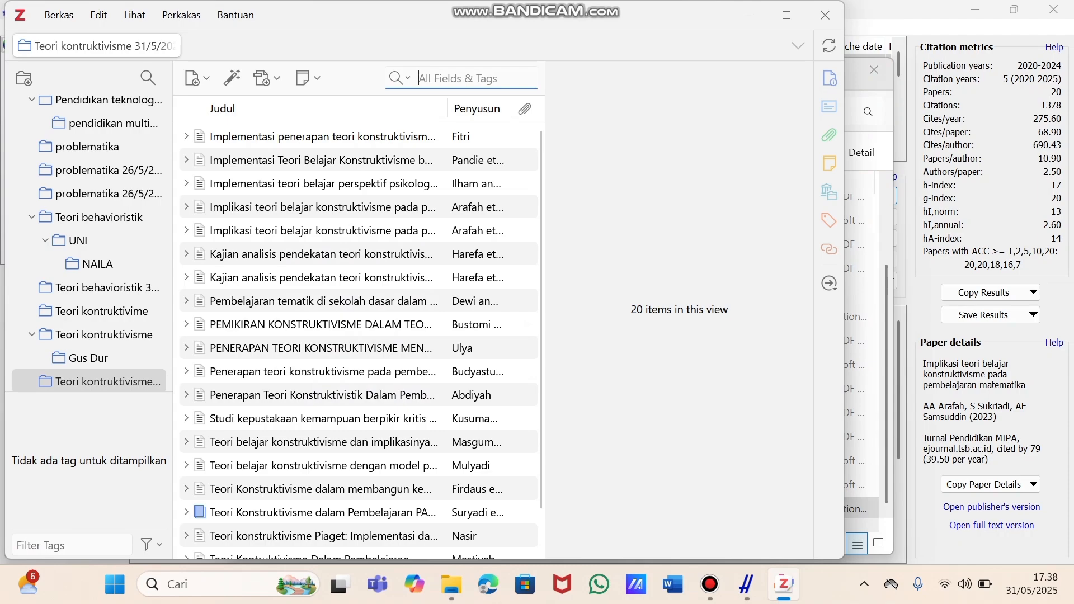
# Open the "PEMIKIRAN KONSTRUKTIVISME" article's PDF and copy the page 3 passage from "Dalam kehidupan sehari-hari" through "kompetensi bidang kognitif."
pyautogui.click(321, 324)
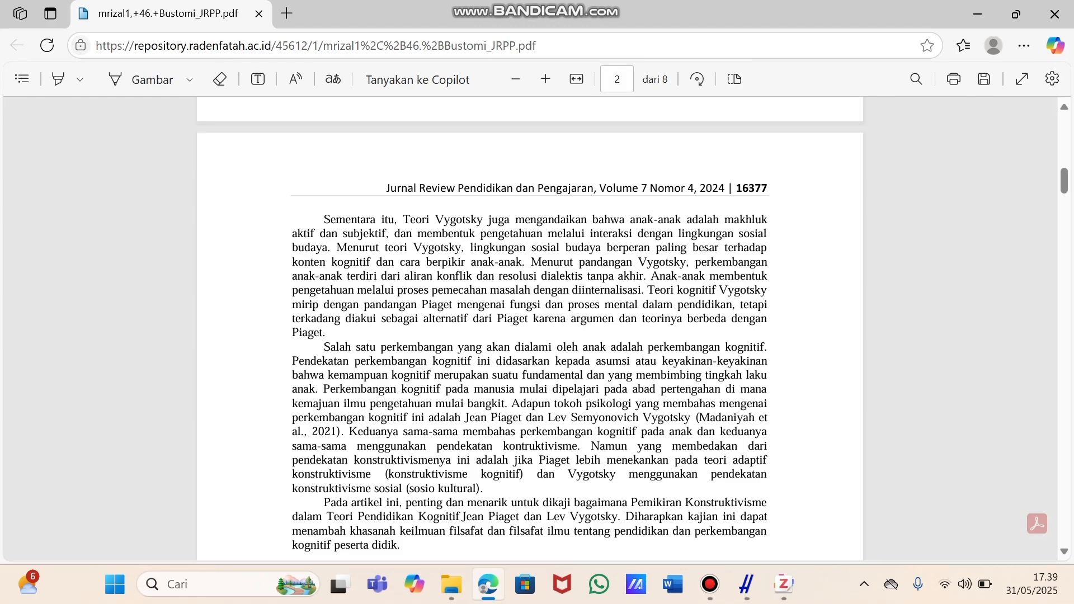
pyautogui.scroll(-10, 529, 328)
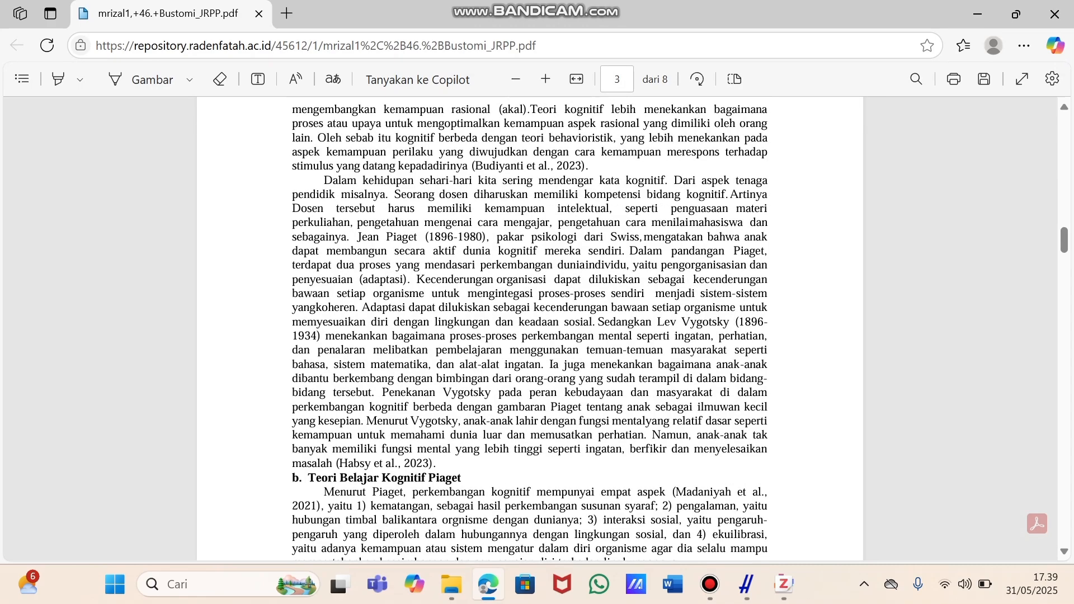
pyautogui.moveTo(323, 180); pyautogui.dragTo(727, 195)
pyautogui.hotkey('ctrl', 'c')
pyautogui.moveTo(757, 154)
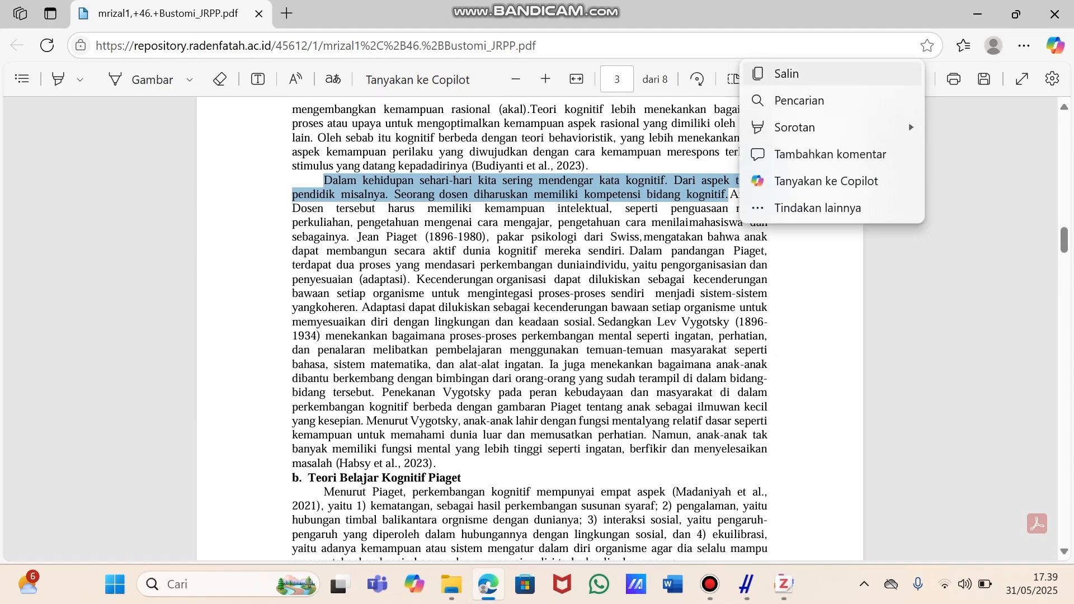
pyautogui.click(785, 73)
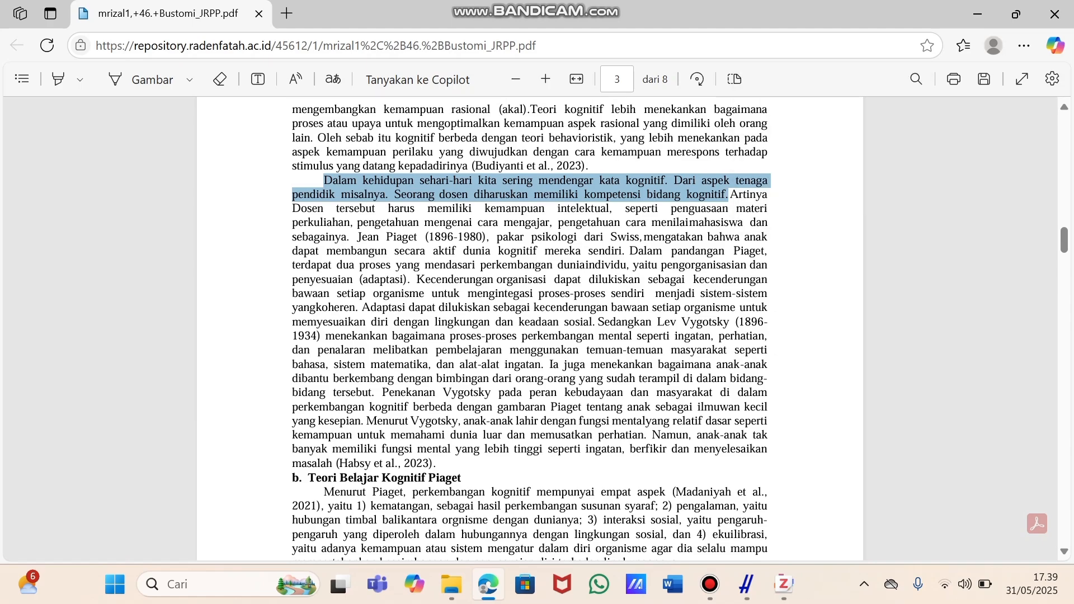
# Switch to Word, create a blank document, and paste the copied passage into it
pyautogui.click(673, 584)
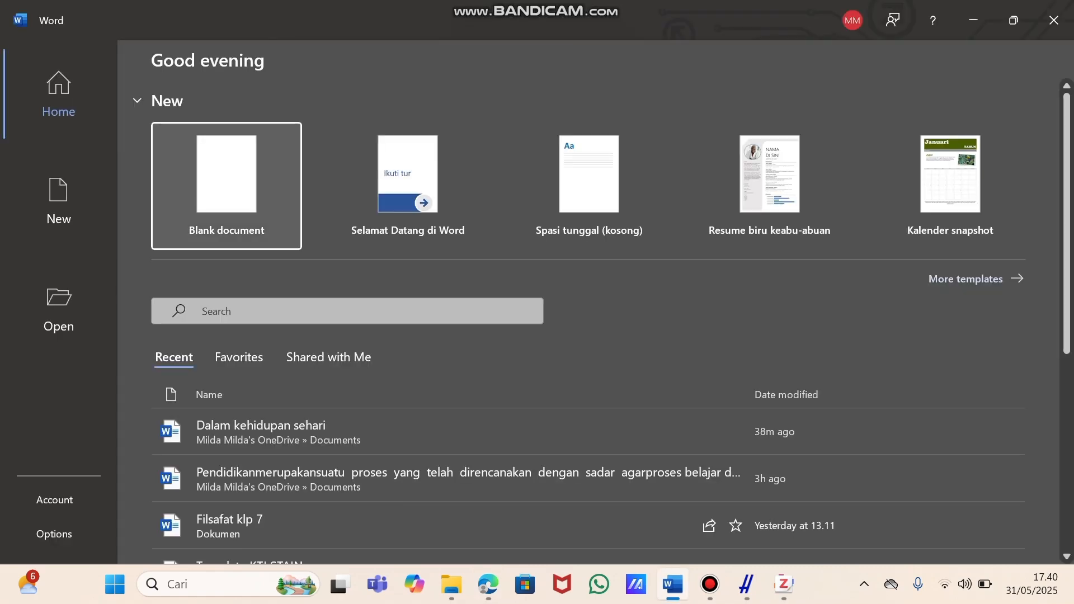
pyautogui.click(226, 186)
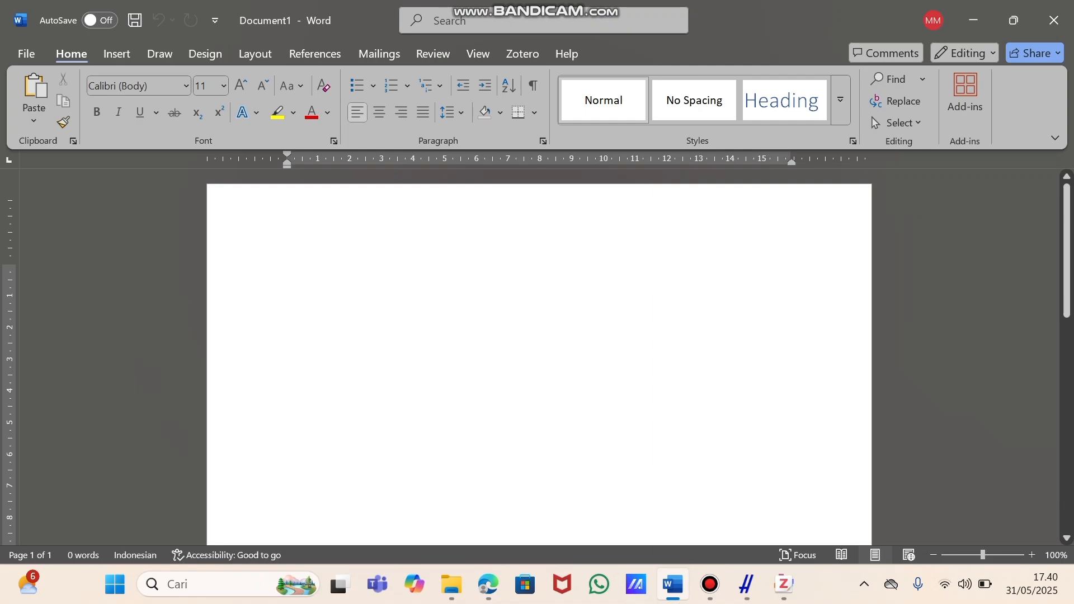
pyautogui.hotkey('ctrl', 'v')
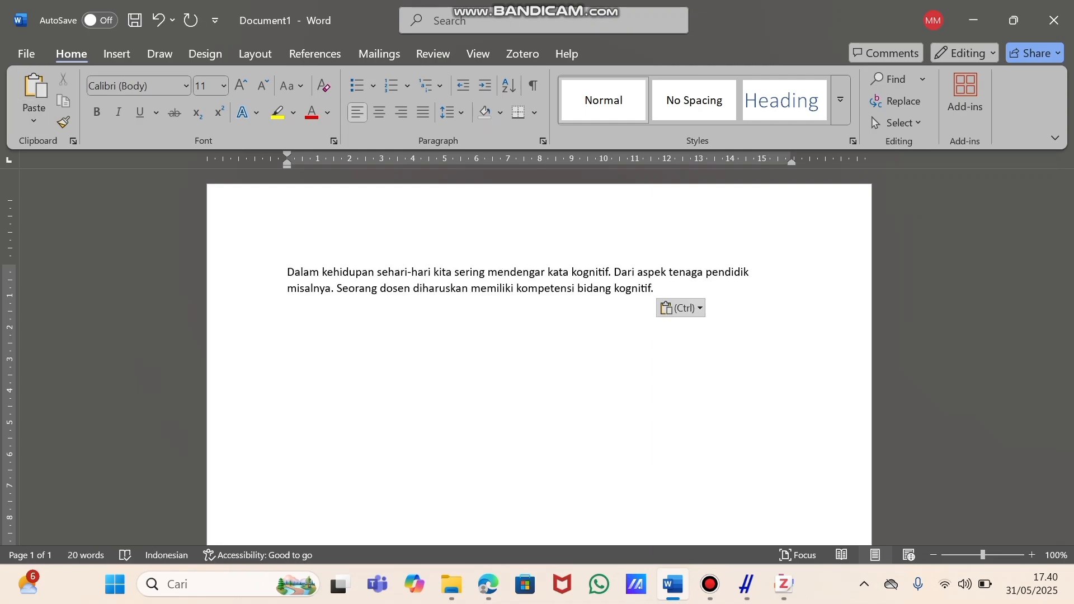
# Cite the "PEMIKIRAN KONSTRUKTIVISME" article after the passage with Zotero, using Chicago Manual of Style 17th edition (full note) and footnotes in Bahasa Indonesia
pyautogui.click(522, 54)
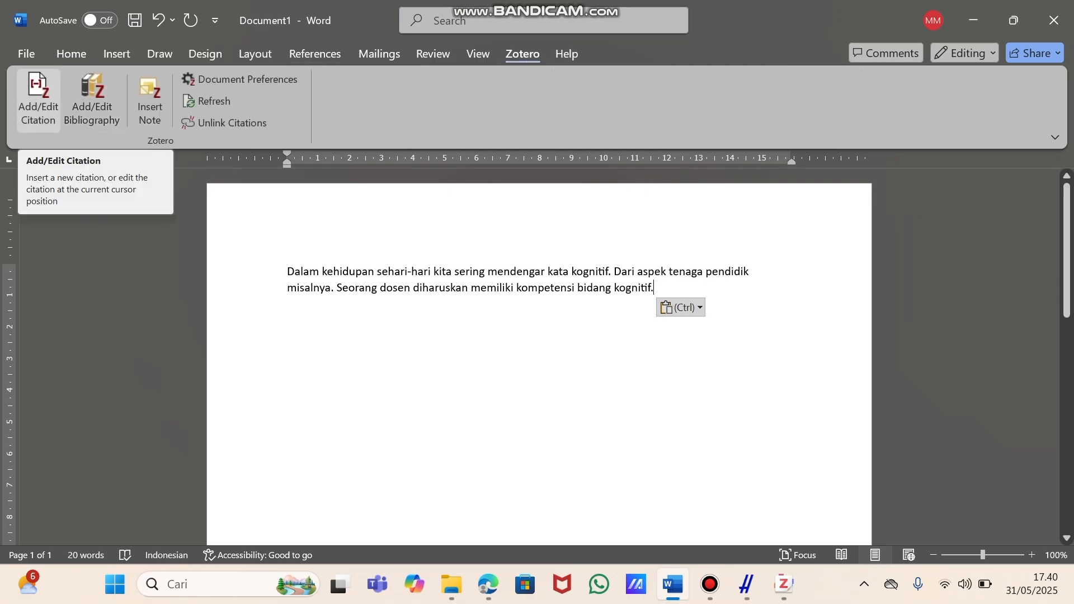
pyautogui.click(38, 101)
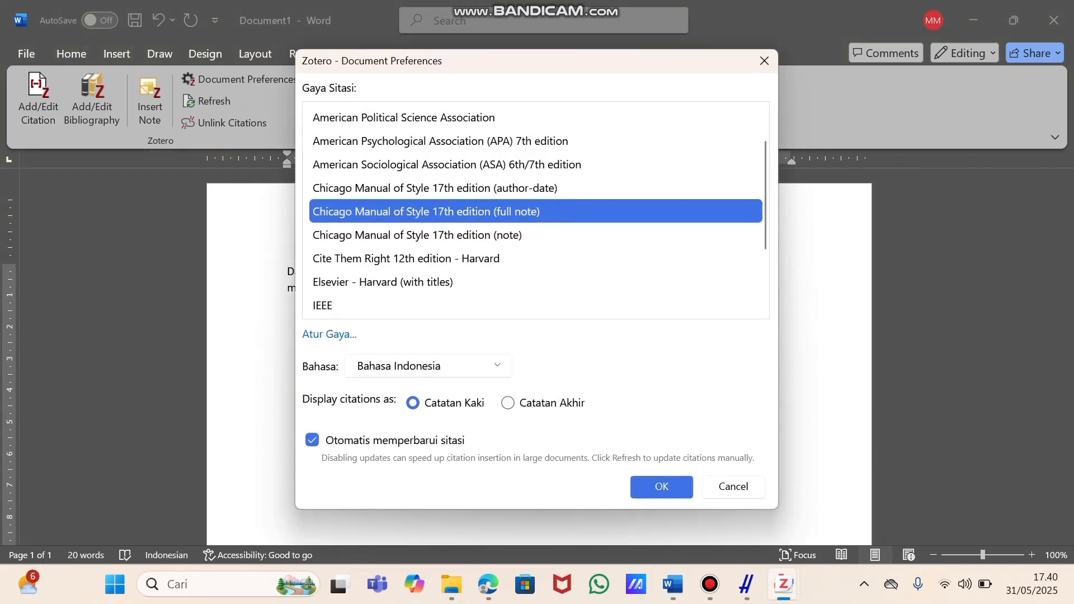
pyautogui.click(661, 486)
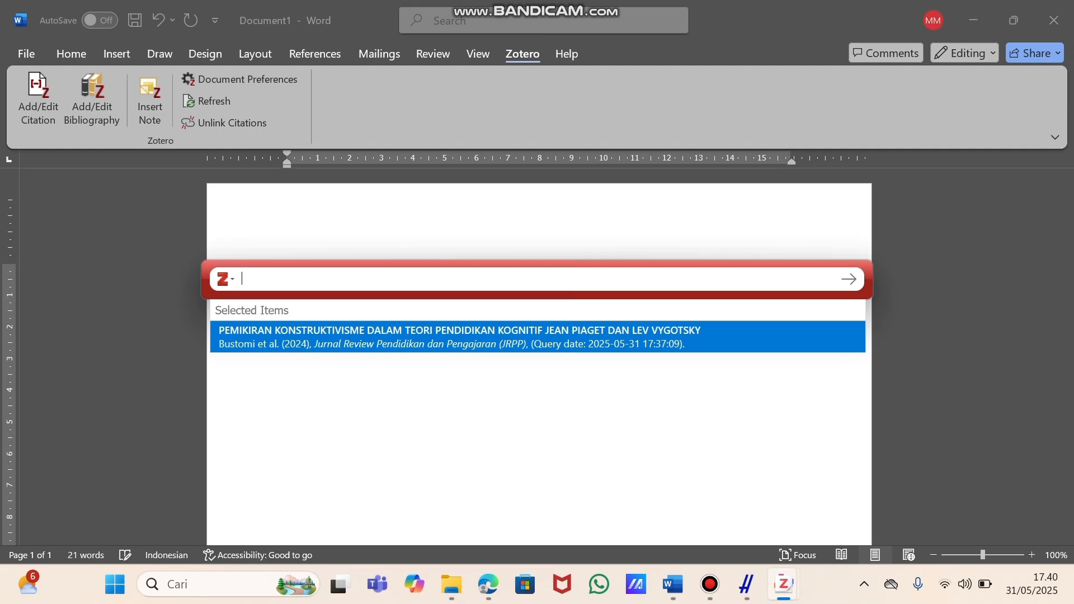
pyautogui.press('Return')
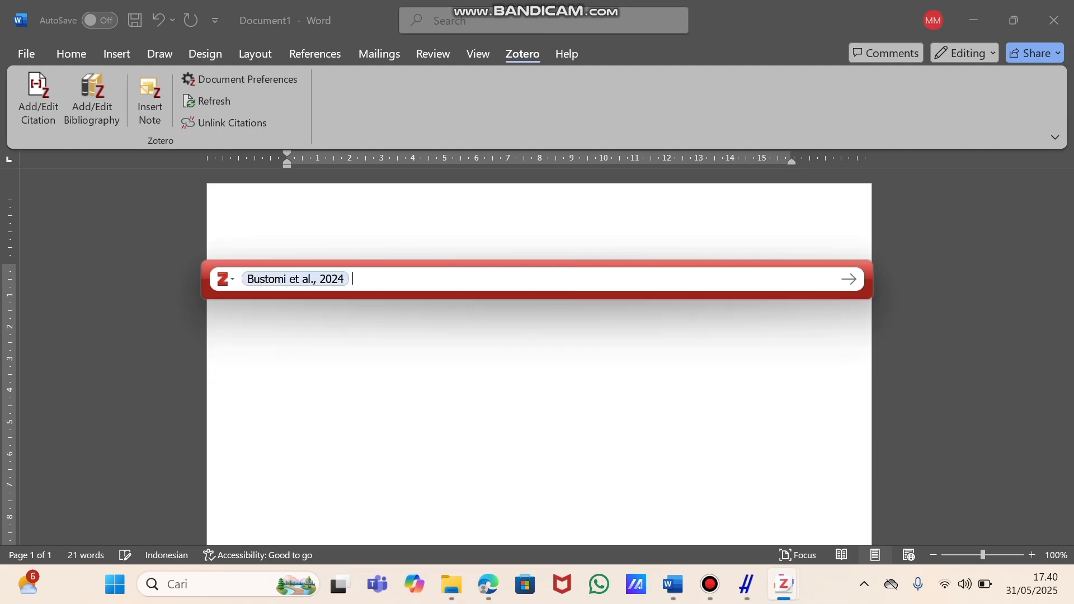
pyautogui.press('Return')
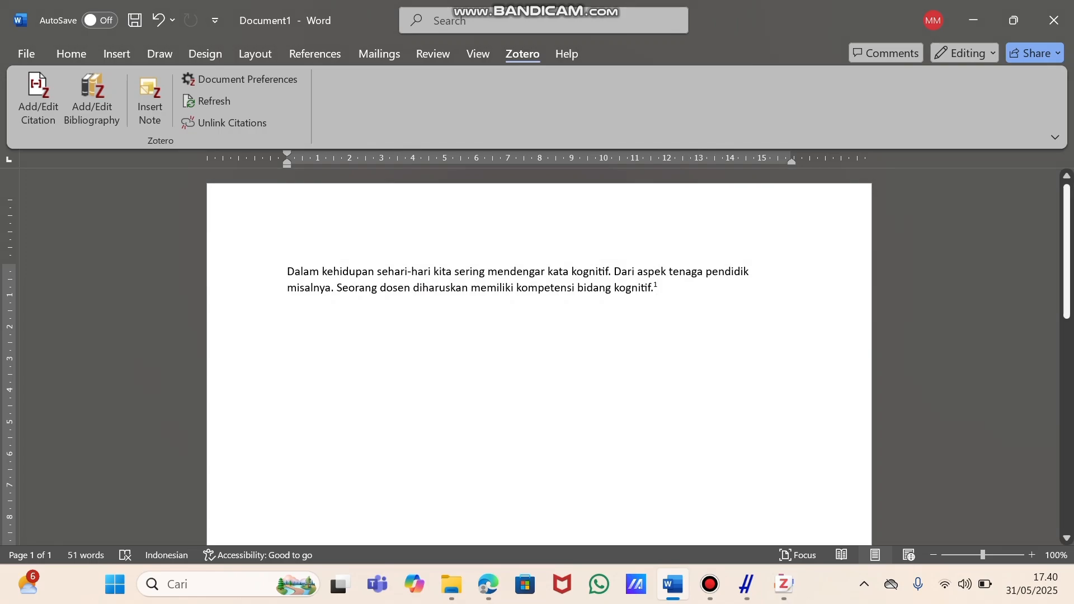
# Add blank lines after the end of the footnote text and continue to the start of a second page
pyautogui.scroll(-15, 538, 358)
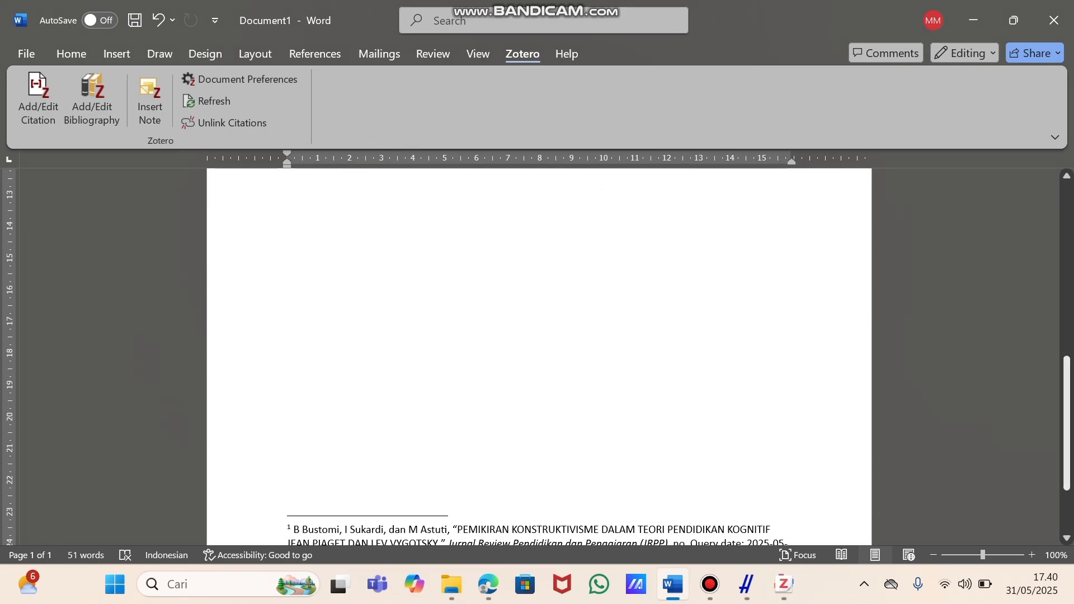
pyautogui.scroll(-3, 539, 358)
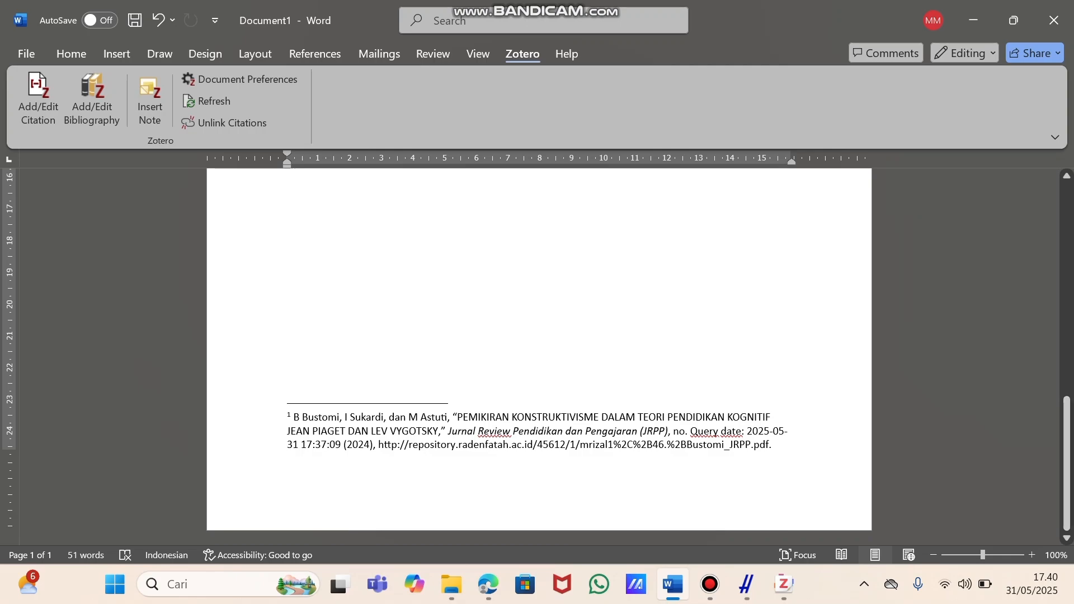
pyautogui.click(772, 445)
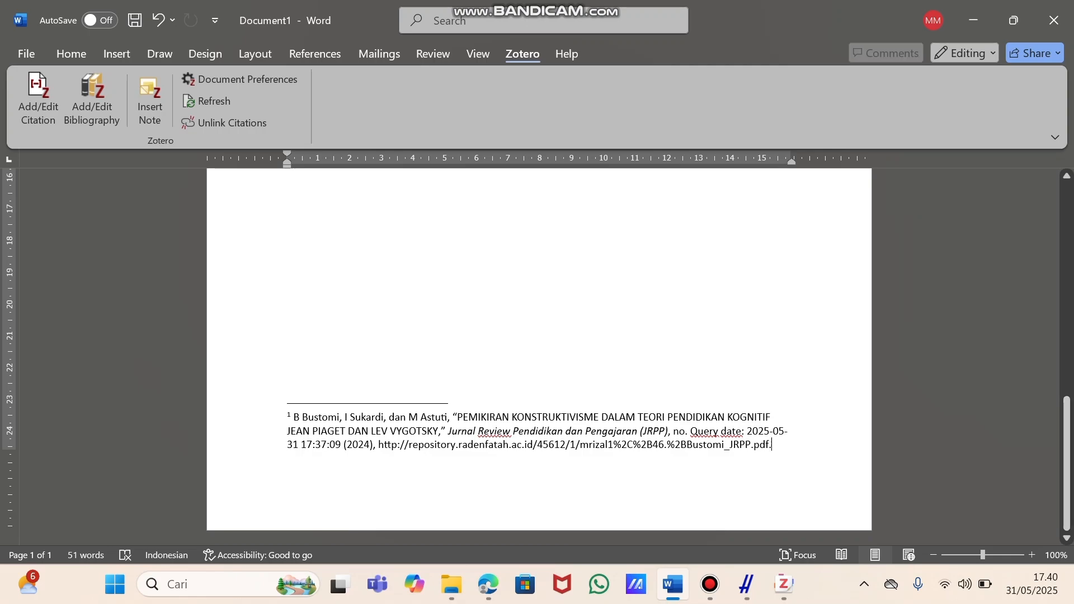
pyautogui.press('Return')
pyautogui.press('Return')
pyautogui.press('Return')
pyautogui.press('Return')
pyautogui.press('Return')
pyautogui.press('Return')
pyautogui.press('Return')
pyautogui.press('Return')
pyautogui.press('Return')
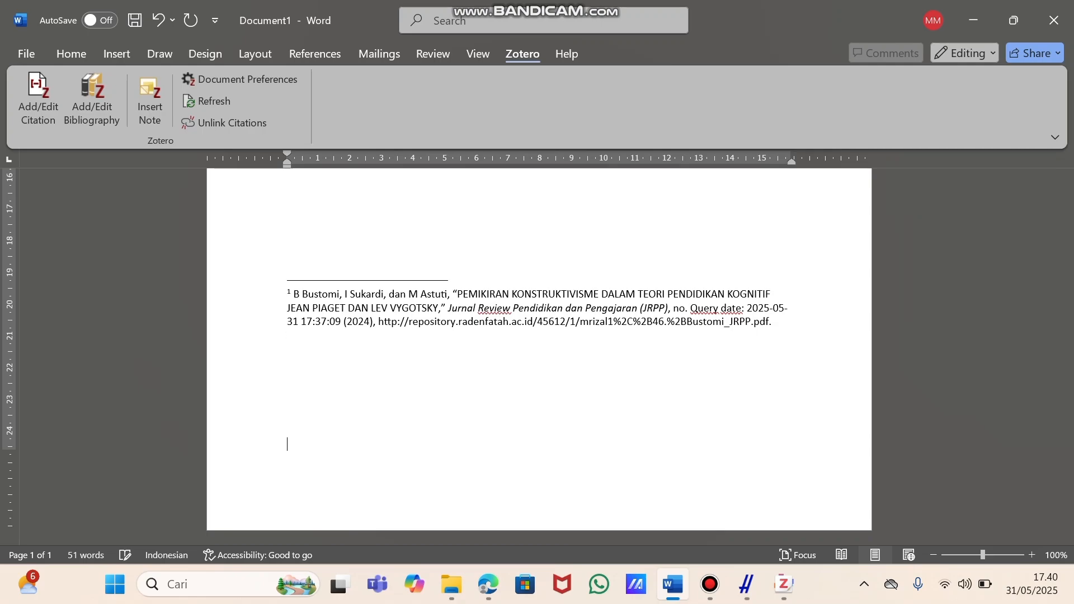
pyautogui.press('Return')
pyautogui.press('Return')
pyautogui.press('Return')
pyautogui.press('Return')
pyautogui.press('Return')
pyautogui.press('Return')
pyautogui.press('Return')
pyautogui.press('Return')
pyautogui.press('Return')
pyautogui.press('Return')
pyautogui.press('Return')
pyautogui.press('Return')
pyautogui.press('Return')
pyautogui.press('Return')
pyautogui.press('Return')
pyautogui.press('Return')
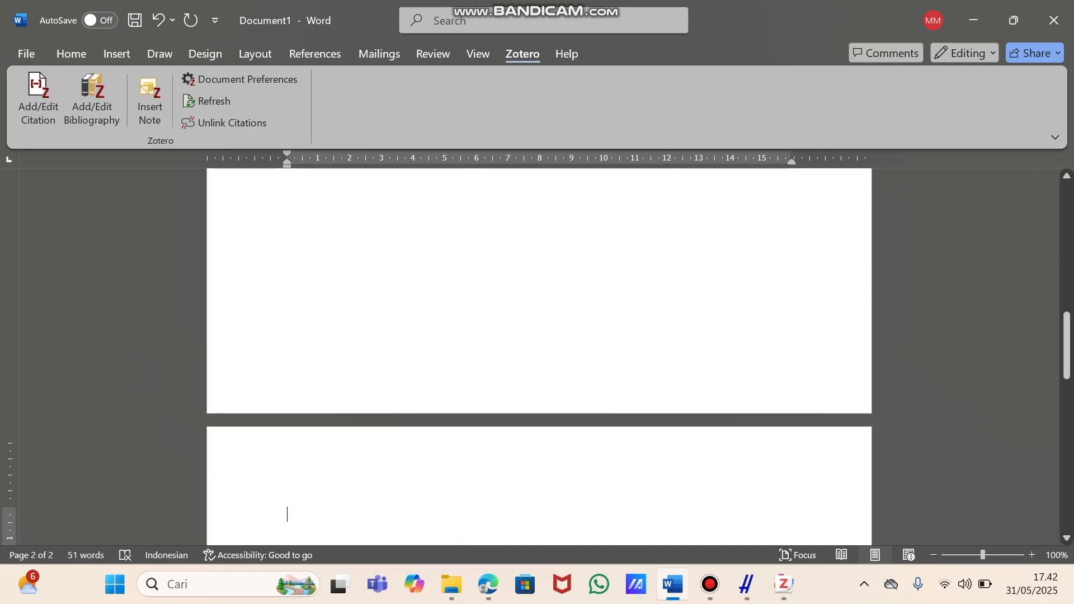
# Enter the heading "DAFTAR PUSTAKA" at the start of page 2 and insert the Zotero bibliography beneath it
pyautogui.write('DAFTA')
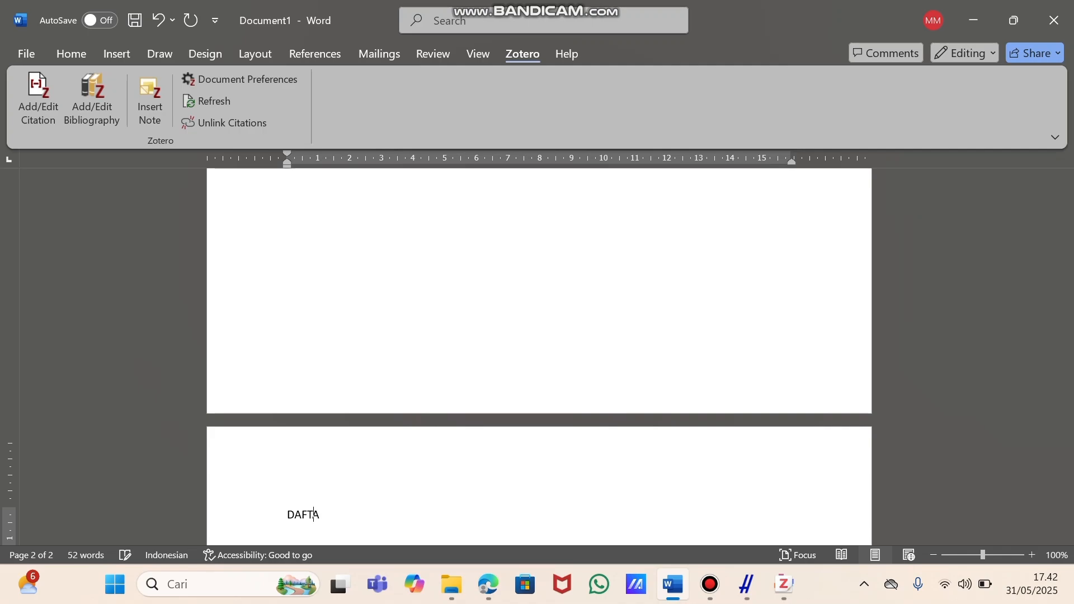
pyautogui.write('R PUSTAKA')
pyautogui.press('Return')
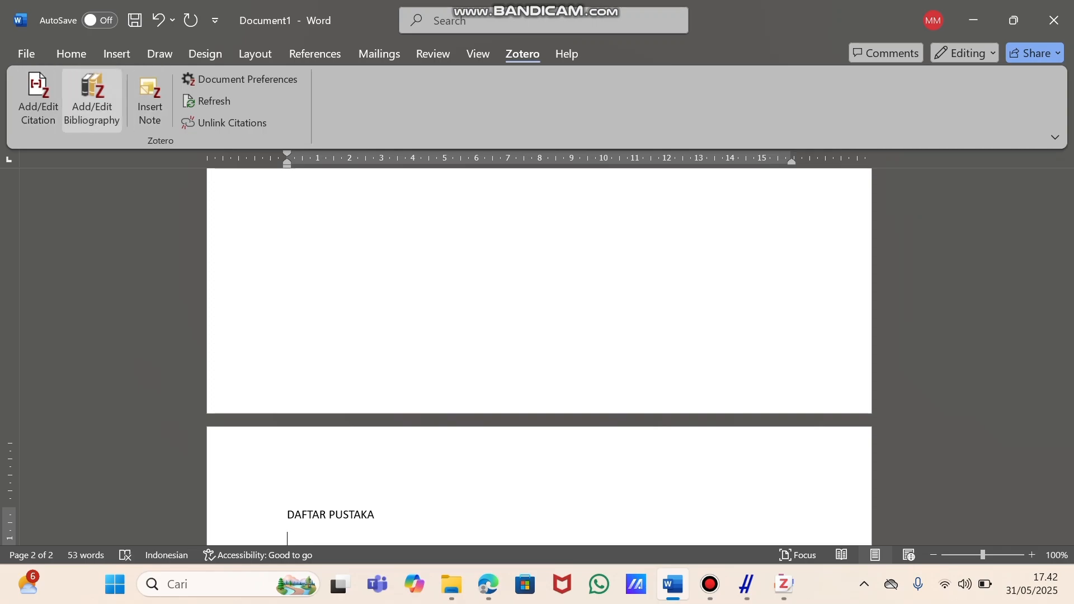
pyautogui.click(92, 101)
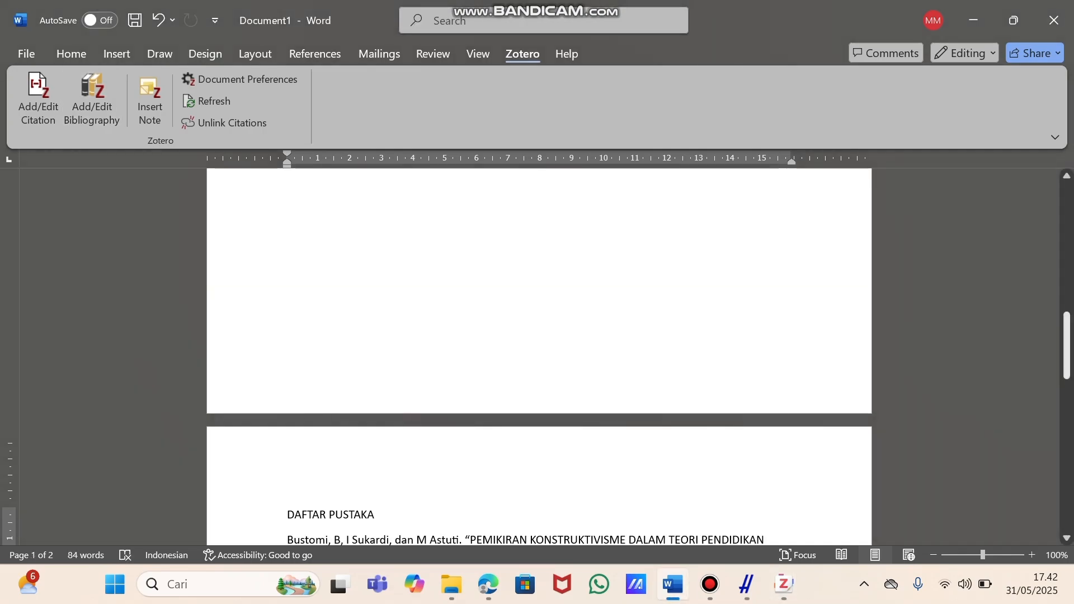
pyautogui.moveTo(1066, 346); pyautogui.dragTo(1066, 382)
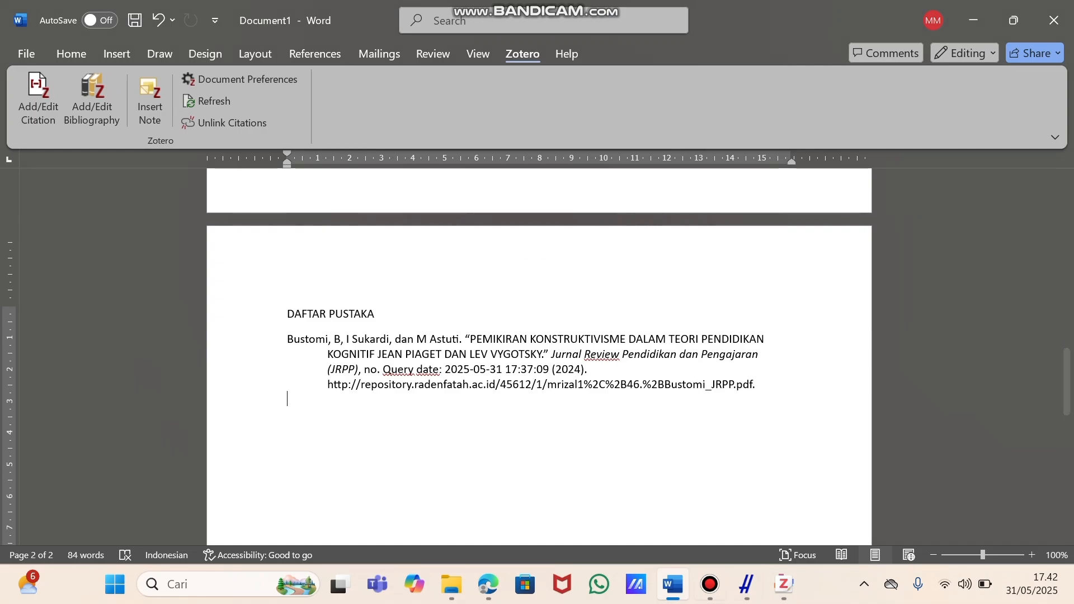
# Switch to Zotero and create a collection named "Gus Dur" inside the "Teori kontruktivisme 31/5/2025, 17.38.50" collection
pyautogui.moveTo(746, 583)
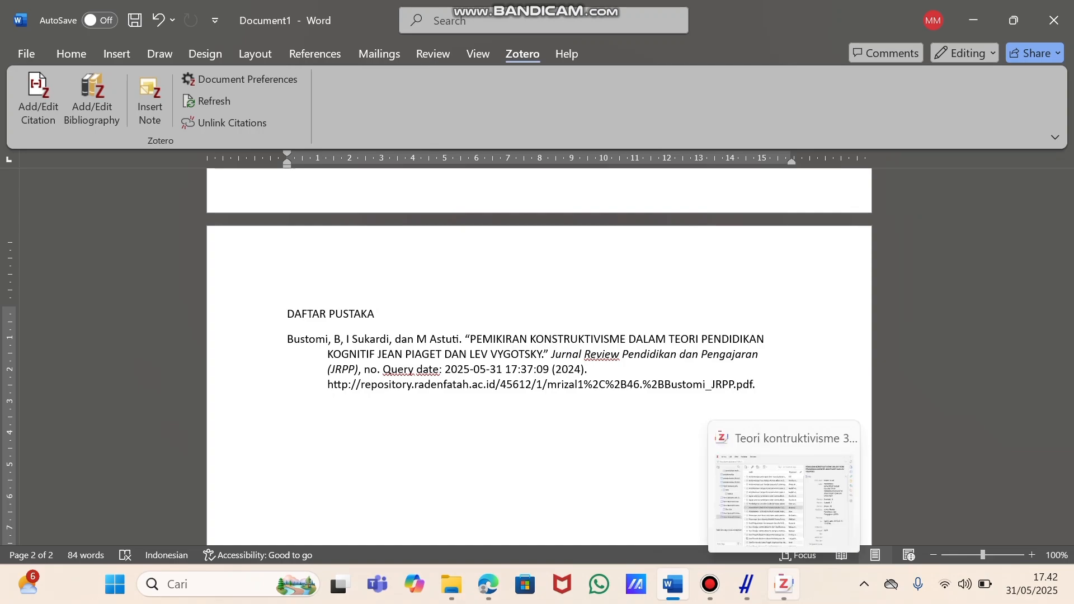
pyautogui.click(783, 584)
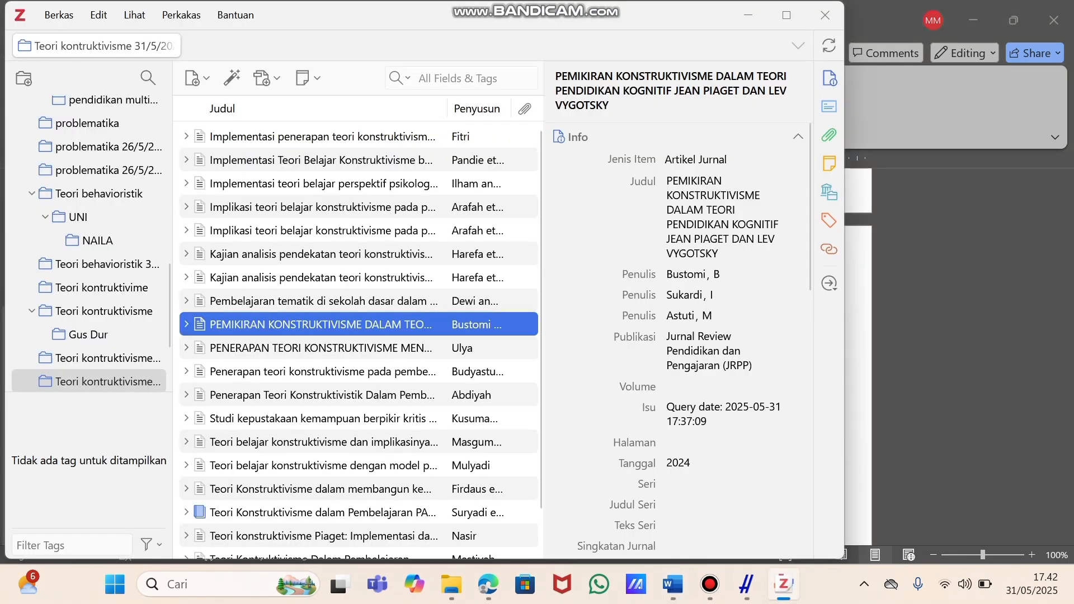
pyautogui.click(24, 78)
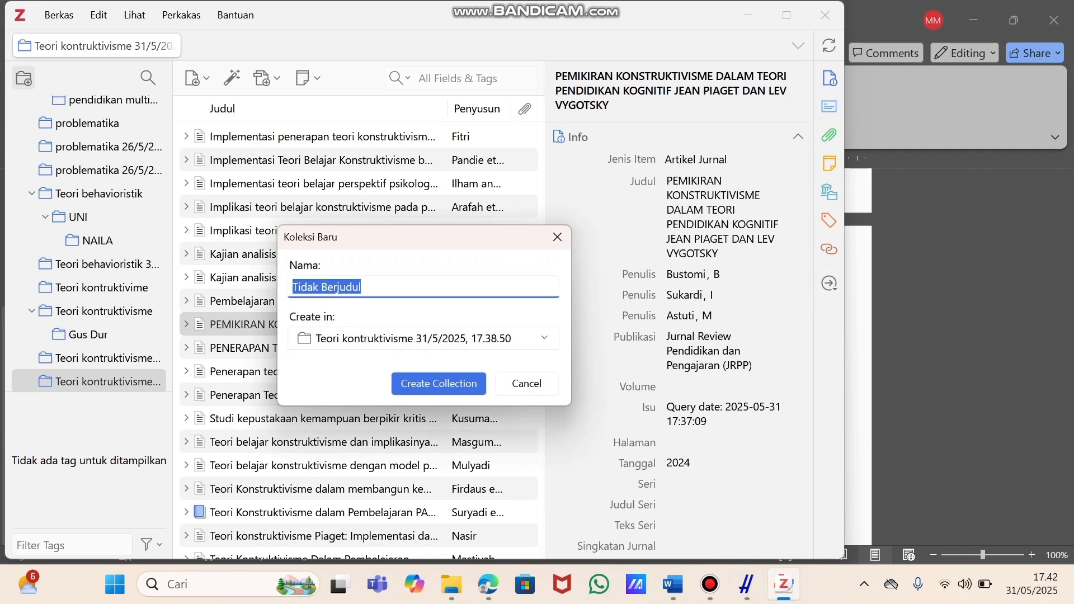
pyautogui.click(374, 286)
pyautogui.press('BackSpace')
pyautogui.press('BackSpace')
pyautogui.press('BackSpace')
pyautogui.press('BackSpace')
pyautogui.press('BackSpace')
pyautogui.press('BackSpace')
pyautogui.press('BackSpace')
pyautogui.press('BackSpace')
pyautogui.press('BackSpace')
pyautogui.press('BackSpace')
pyautogui.press('BackSpace')
pyautogui.press('BackSpace')
pyautogui.press('BackSpace')
pyautogui.press('BackSpace')
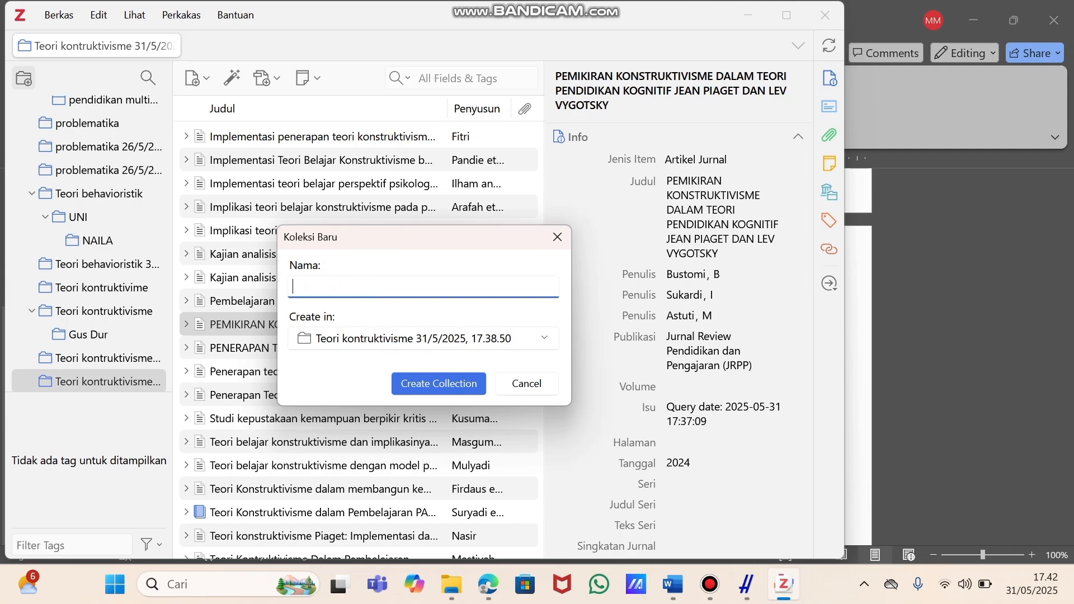
pyautogui.write('Gus Dur')
pyautogui.press('Return')
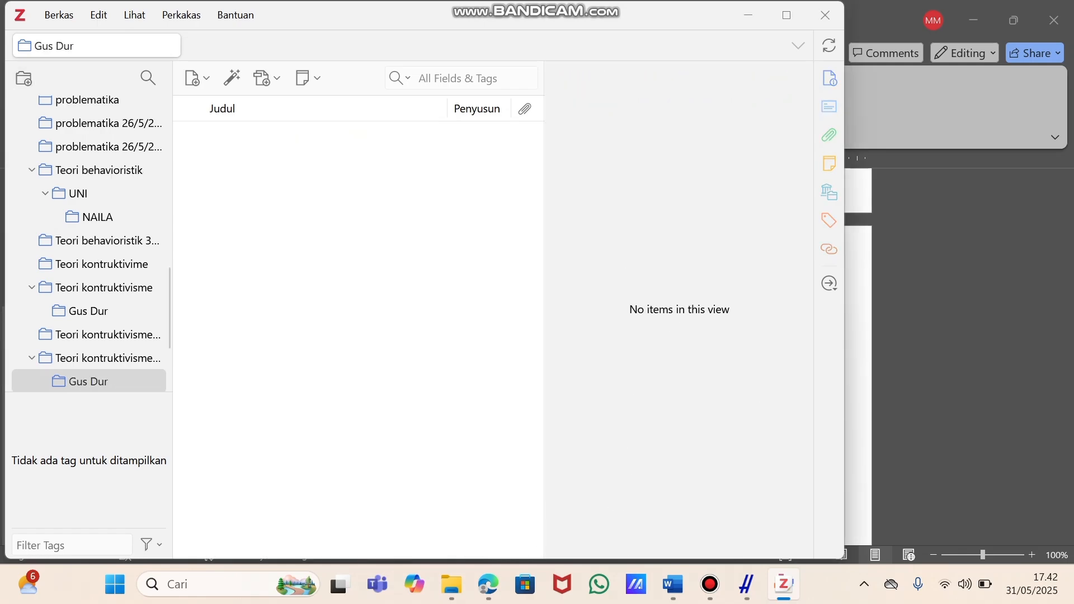
# Add a new Buku item to the Gus Dur collection and title it "Gus Dur"
pyautogui.click(195, 78)
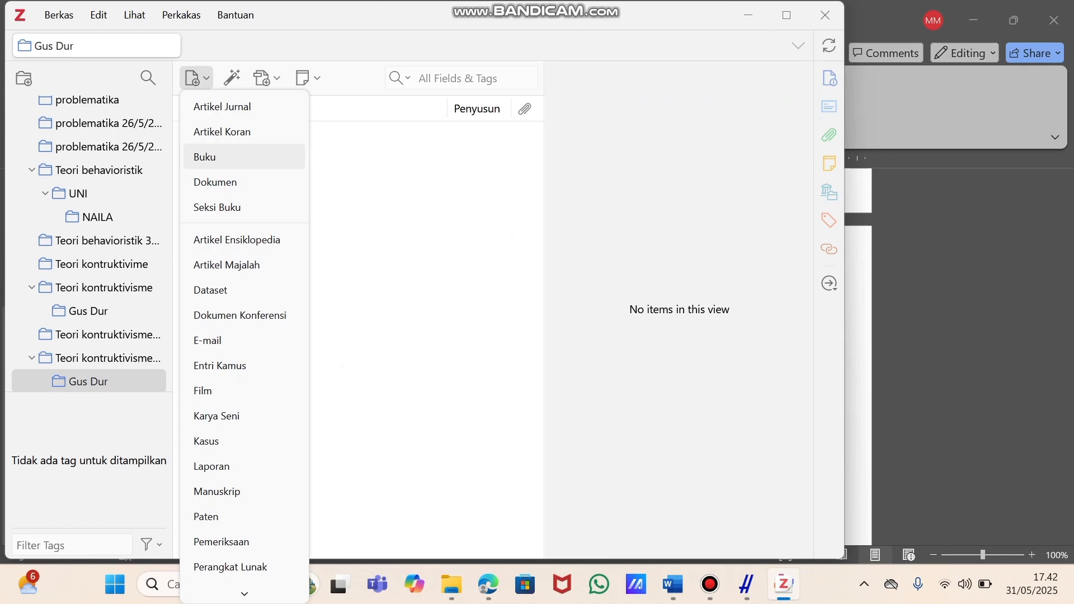
pyautogui.click(213, 156)
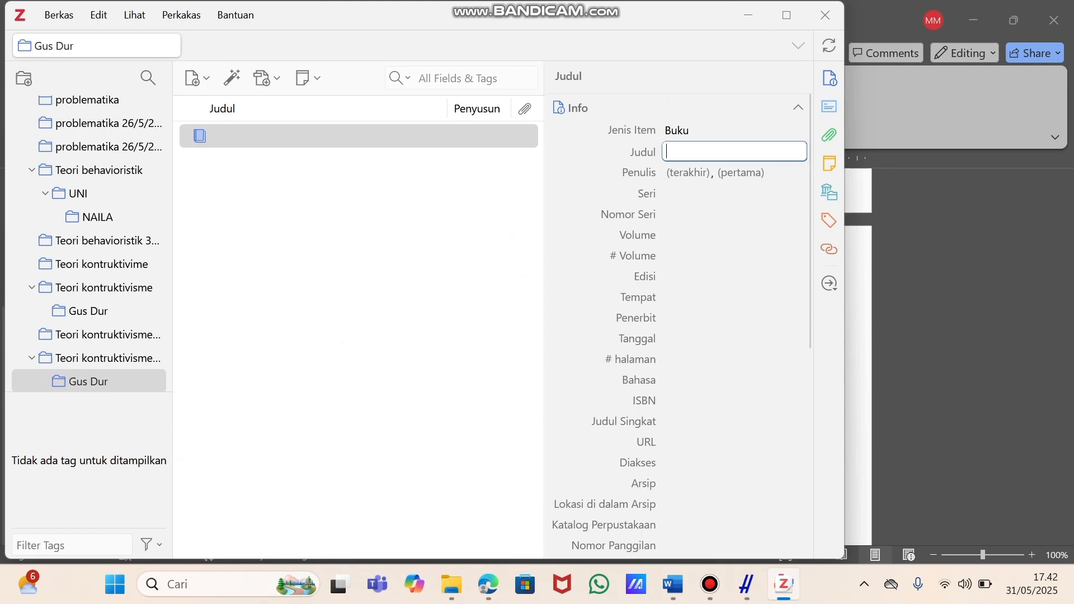
pyautogui.write('Gus')
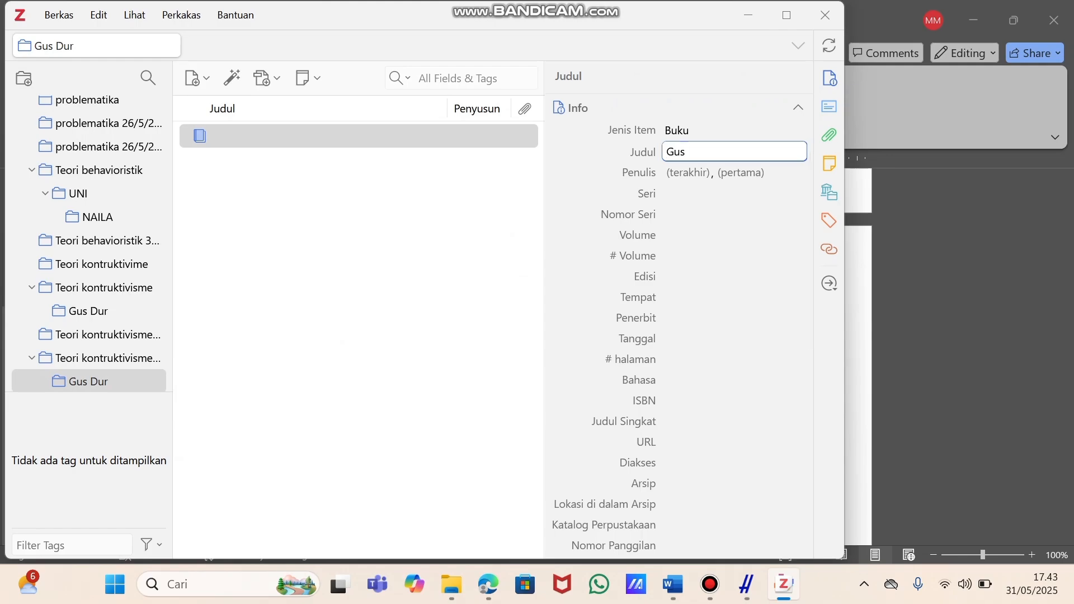
pyautogui.write(' Dur')
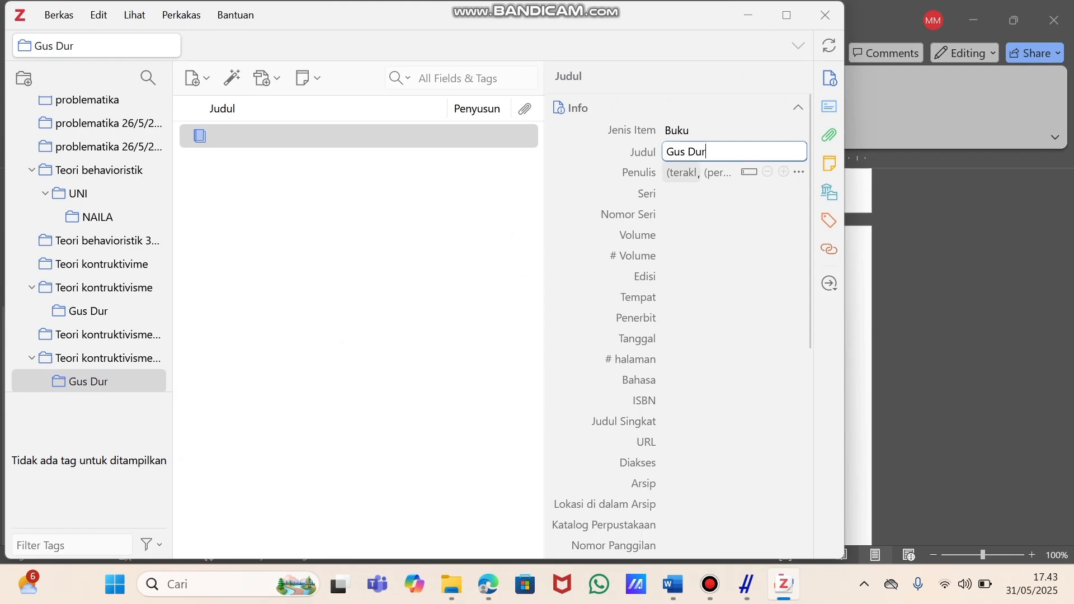
pyautogui.press('Tab')
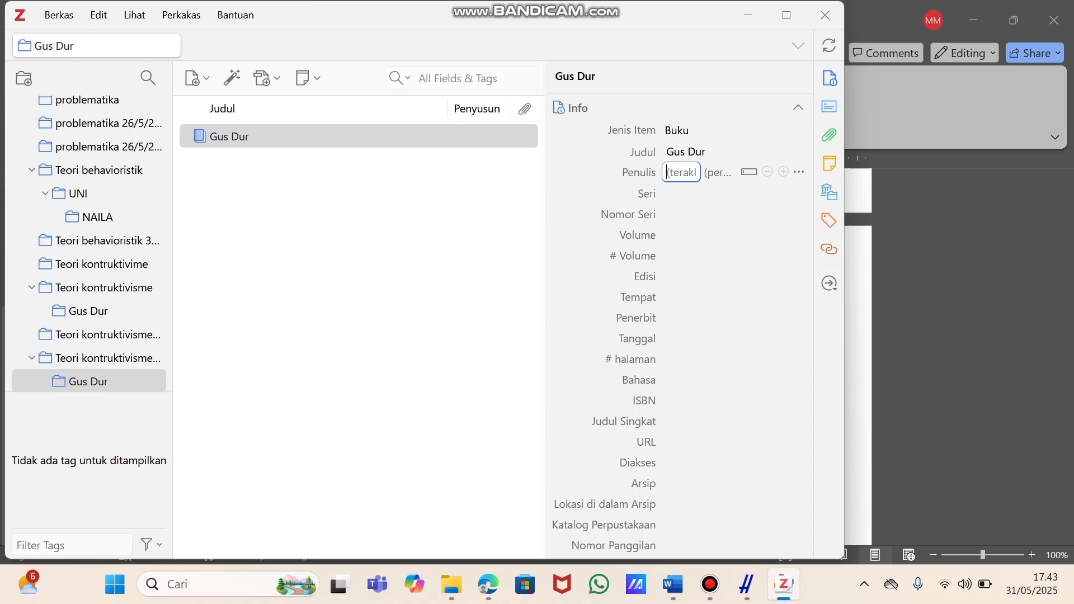
# Enter the author's last name and first name for the Gus Dur book
pyautogui.write('W')
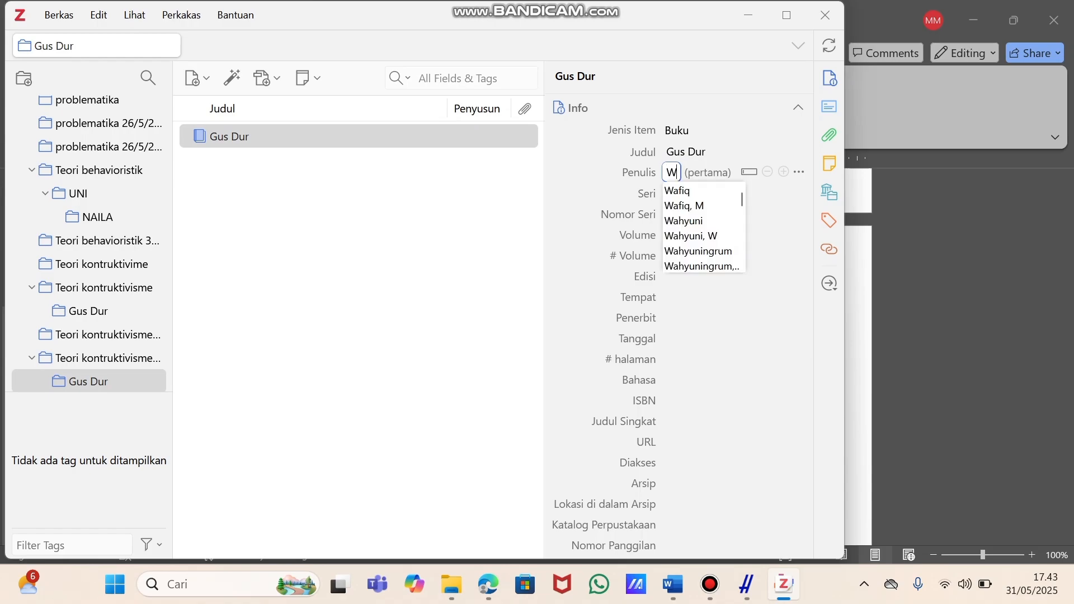
pyautogui.write('hani')
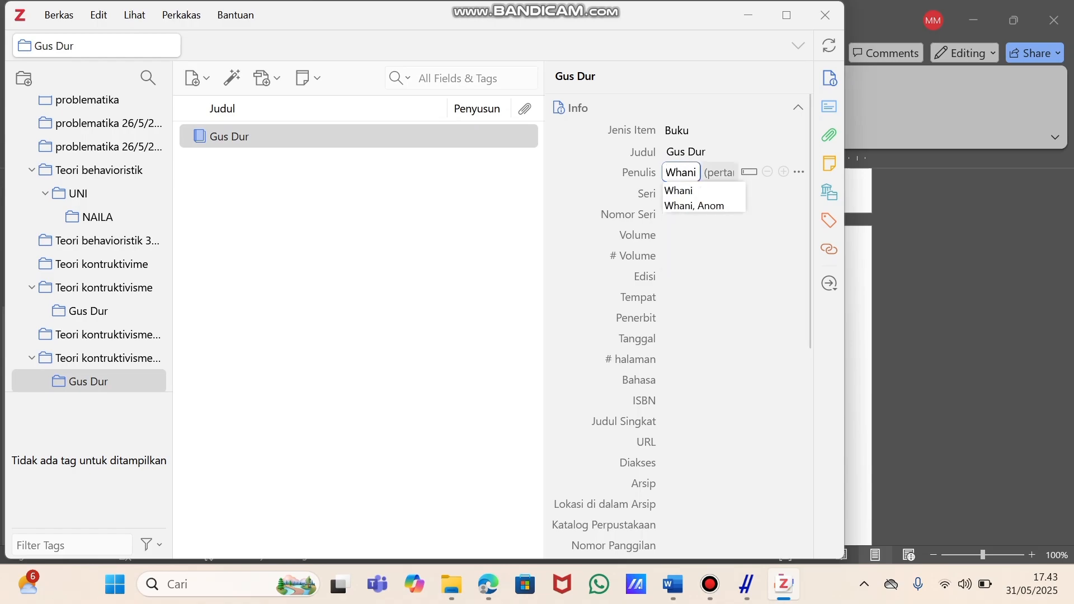
pyautogui.press('Tab')
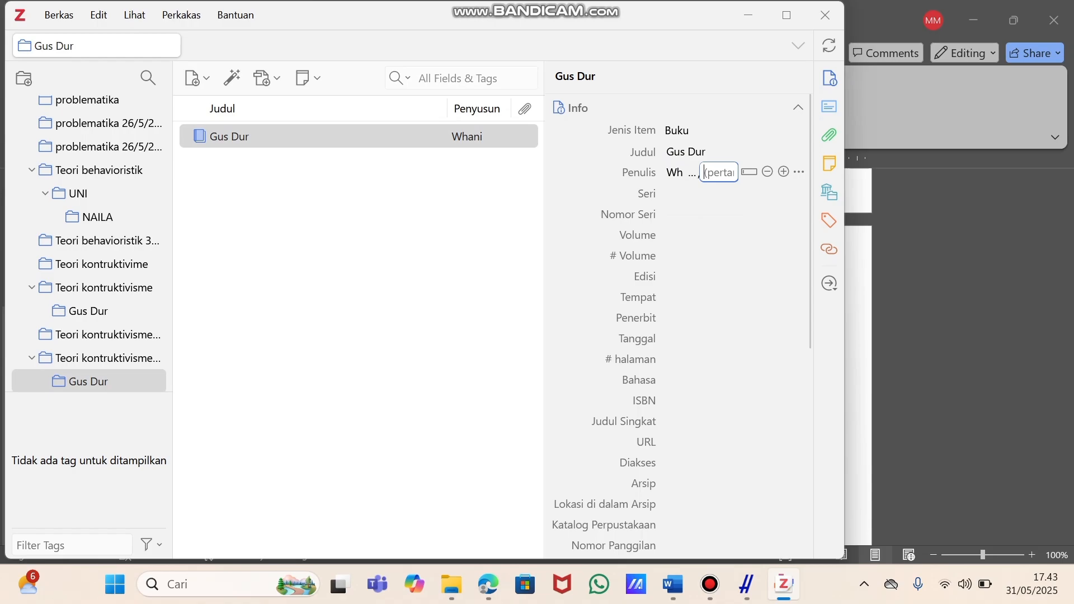
pyautogui.write('Ano')
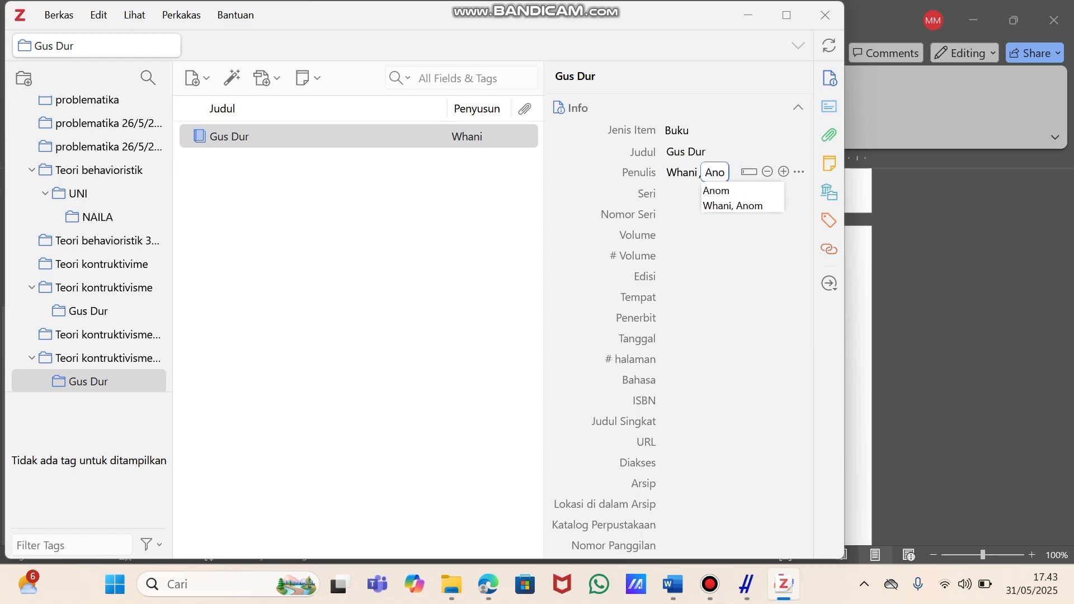
pyautogui.write('m')
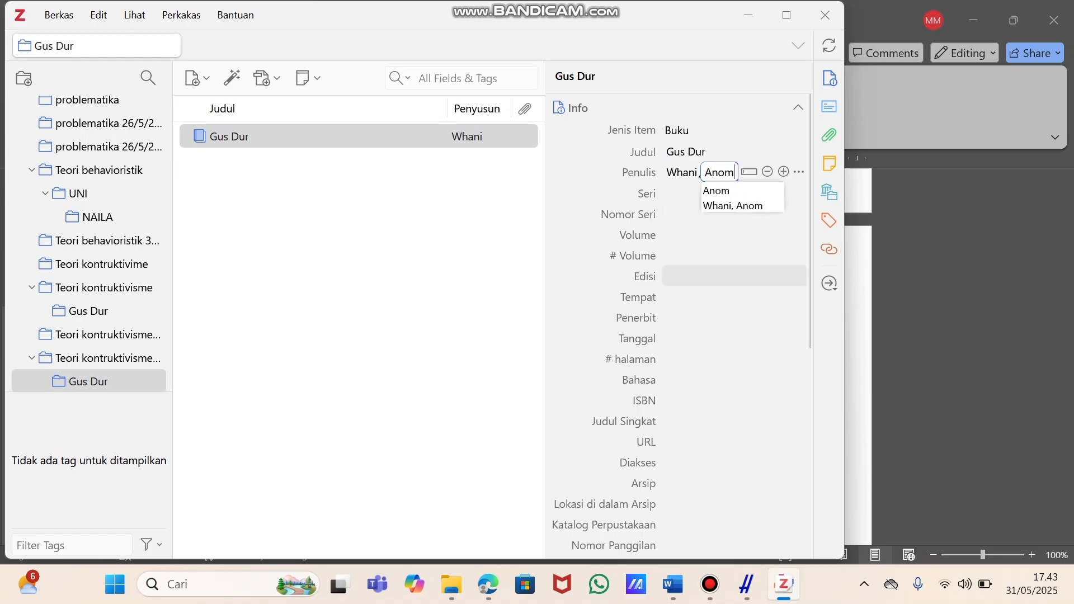
# Set the book's edition to "II", its place to "Sleman YOgyakar" and its publisher to "CV Solusi Distribusi"
pyautogui.click(733, 276)
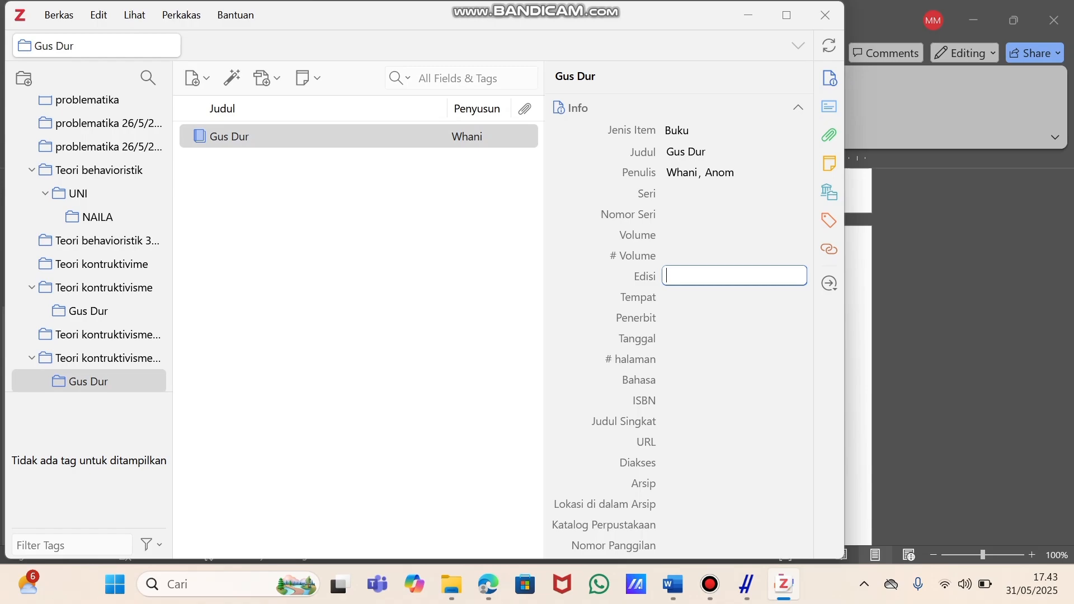
pyautogui.write('II')
pyautogui.click(734, 297)
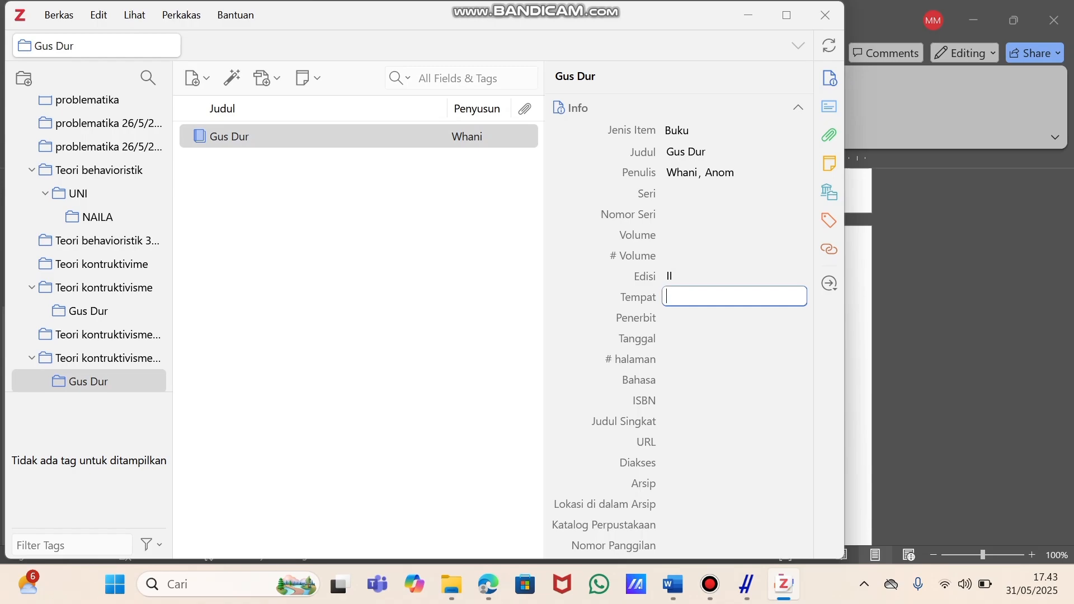
pyautogui.write('S')
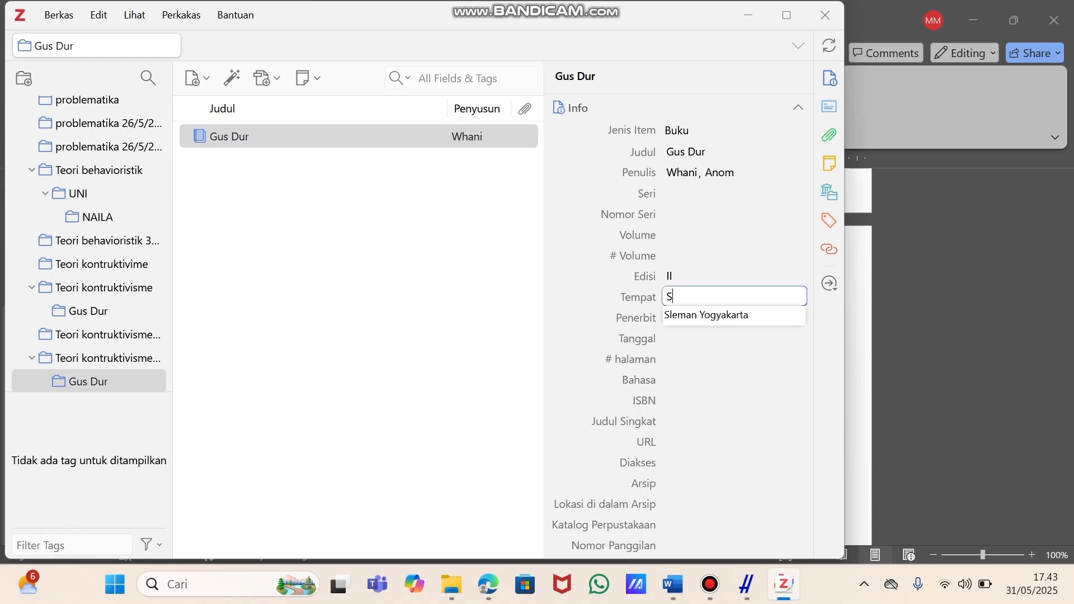
pyautogui.write('leman YOgyakar')
pyautogui.press('Tab')
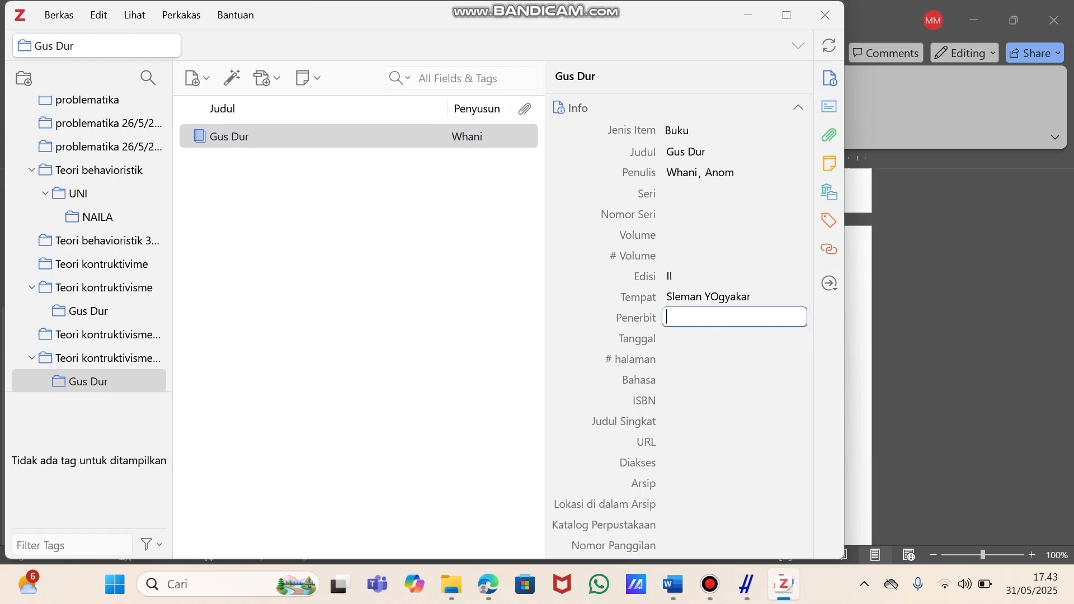
pyautogui.write('CV S')
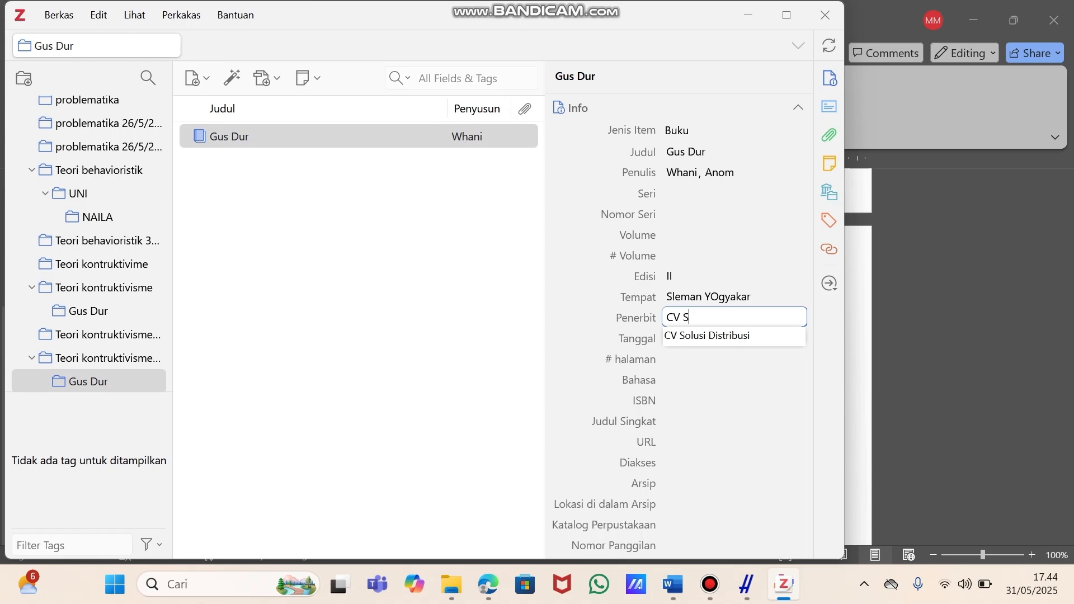
pyautogui.write('olusi Distribusi')
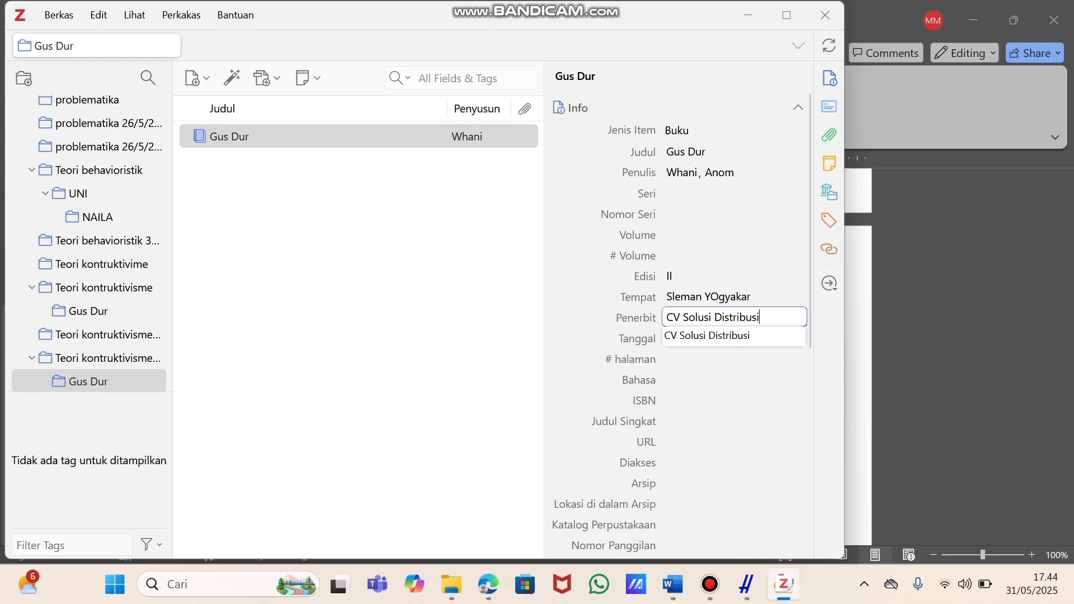
# Set the Gus Dur book's date to 2018 and its number of pages to 154
pyautogui.press('Tab')
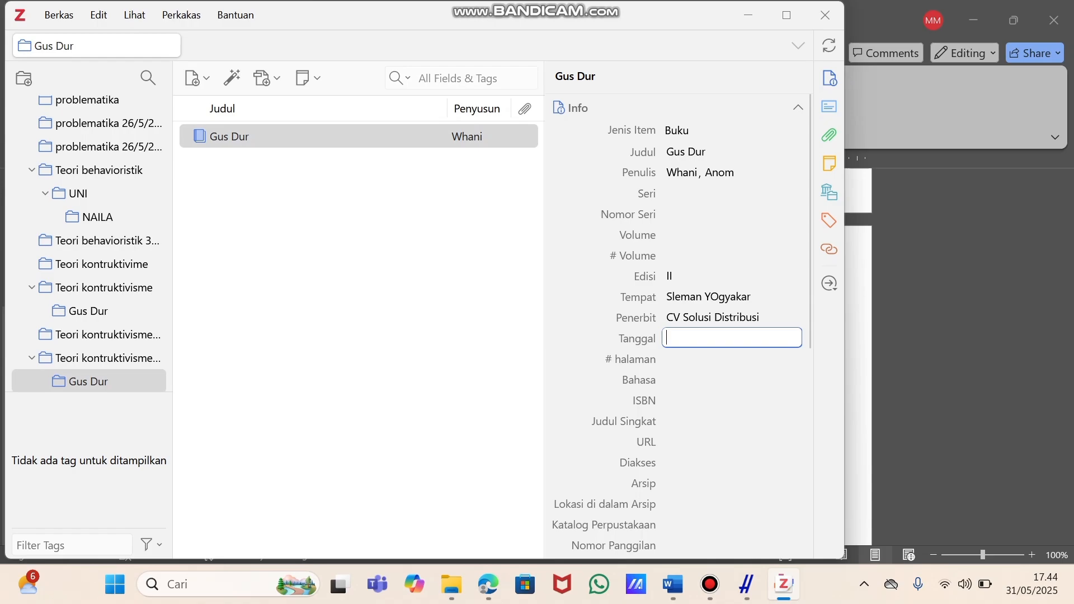
pyautogui.write('2018')
pyautogui.press('Tab')
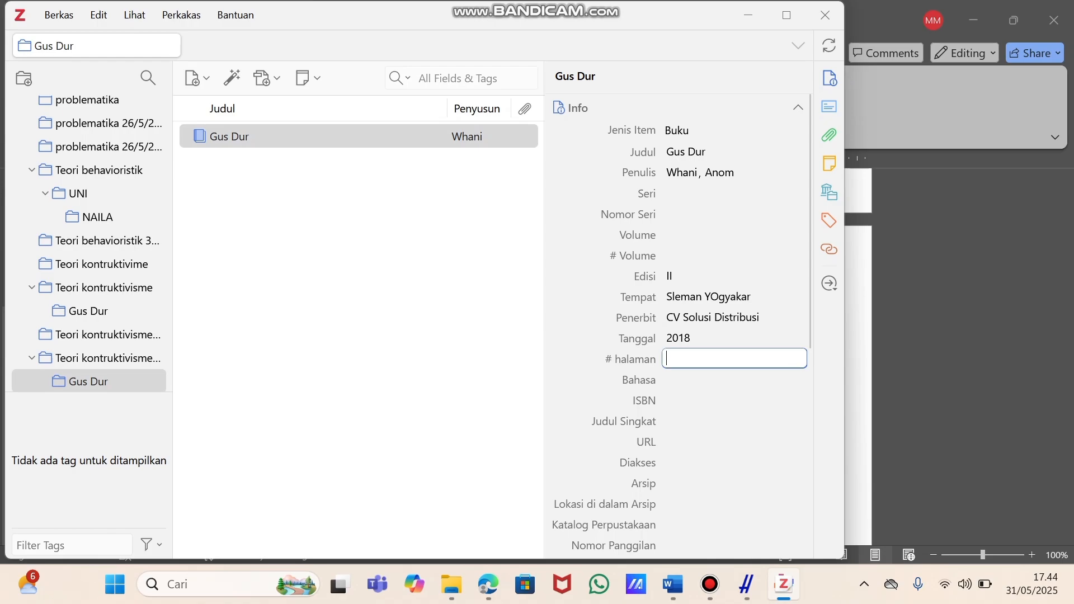
pyautogui.write('154')
pyautogui.press('Return')
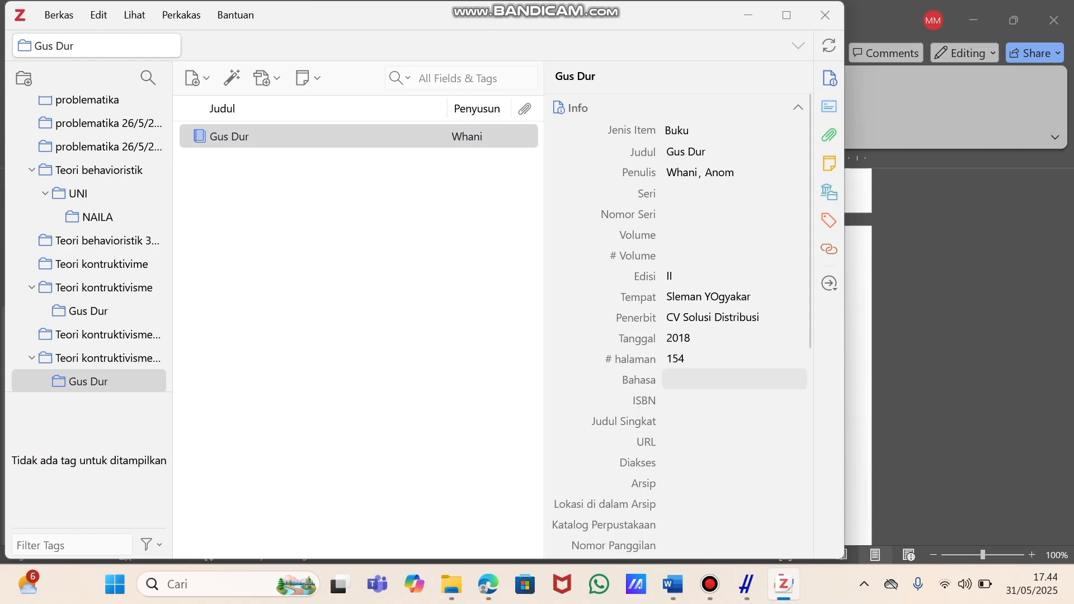
# Set the Gus Dur book's language to "Indonesia"
pyautogui.click(734, 379)
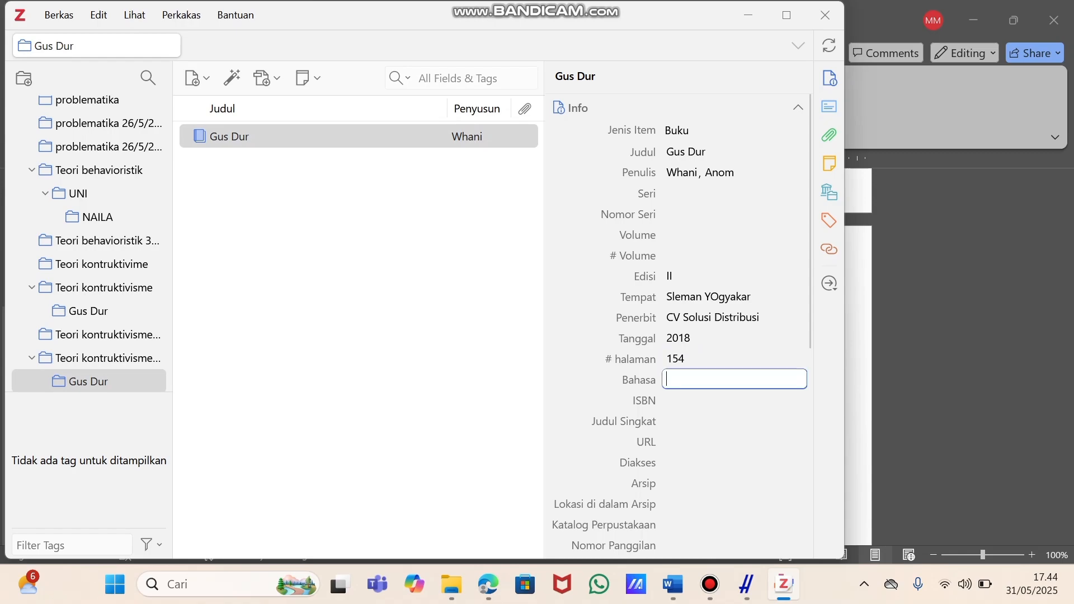
pyautogui.write('I')
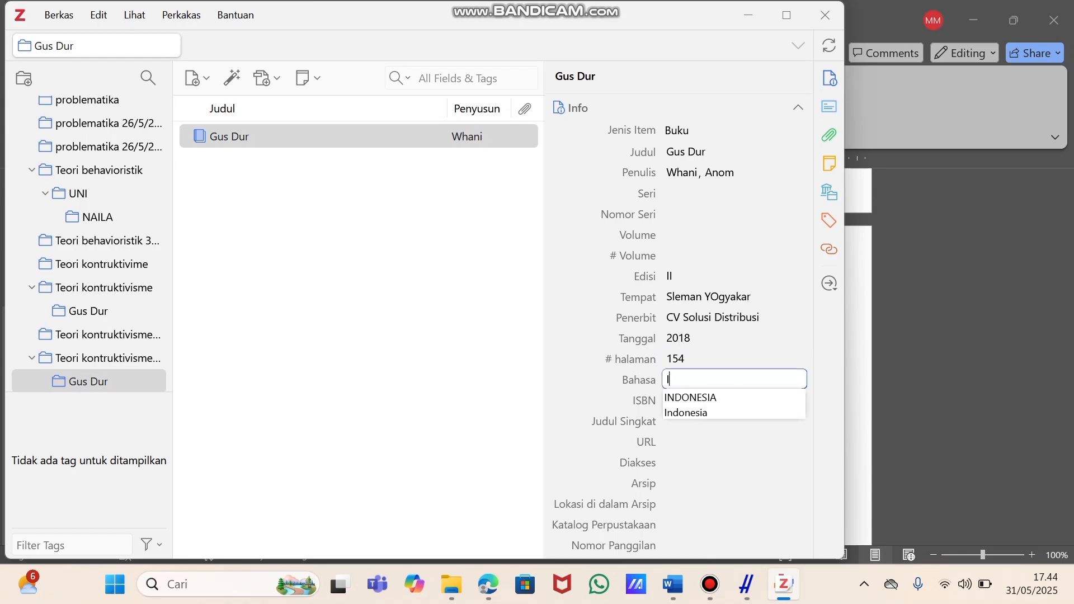
pyautogui.write('ndonesia')
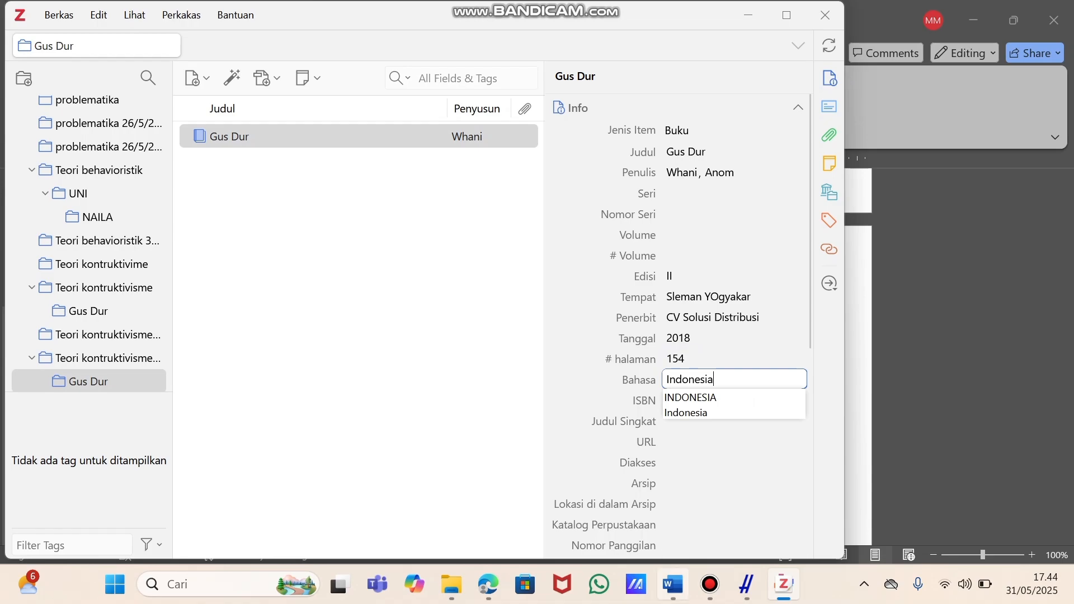
# Switch to Word and write "Kesederhanaan Gus Dur adalah suatu bentuk kezuhudan." as a new paragraph below the cited passage on page 1
pyautogui.click(673, 584)
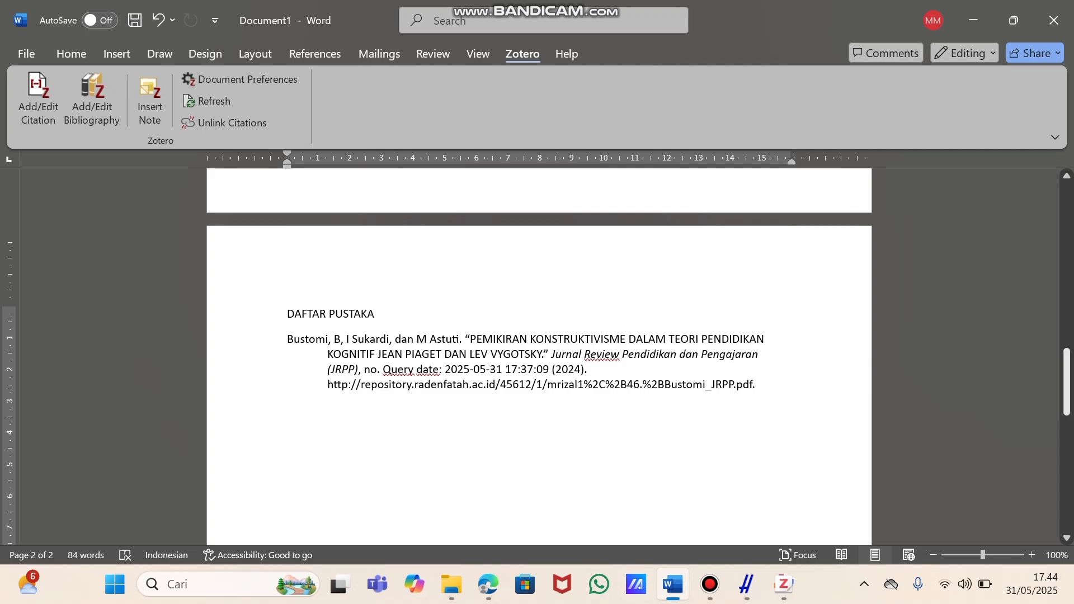
pyautogui.moveTo(1066, 387); pyautogui.dragTo(1067, 256)
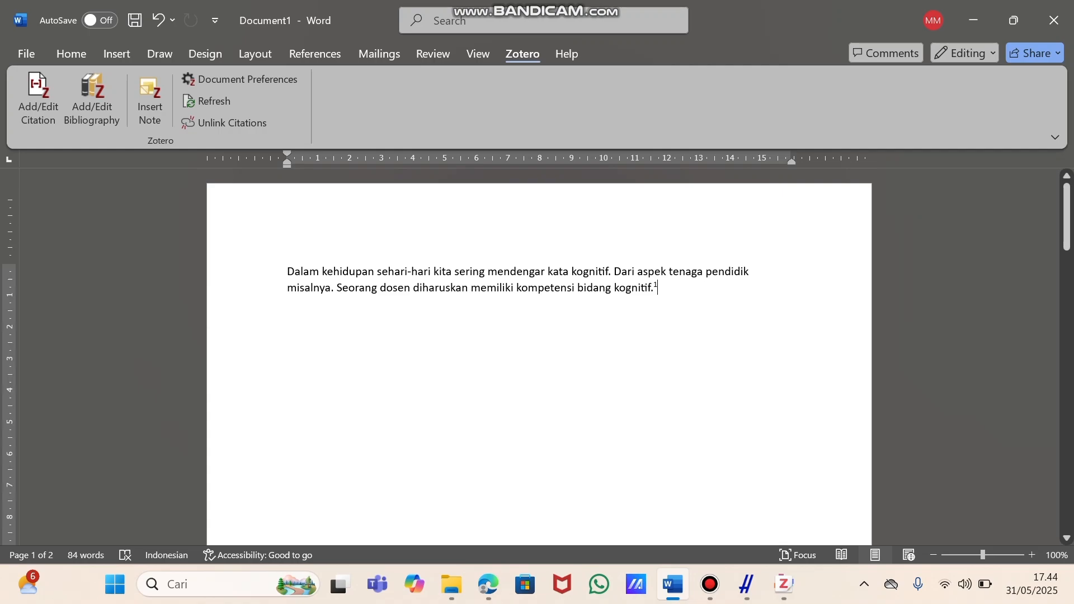
pyautogui.hotkey('ctrl', 'z')
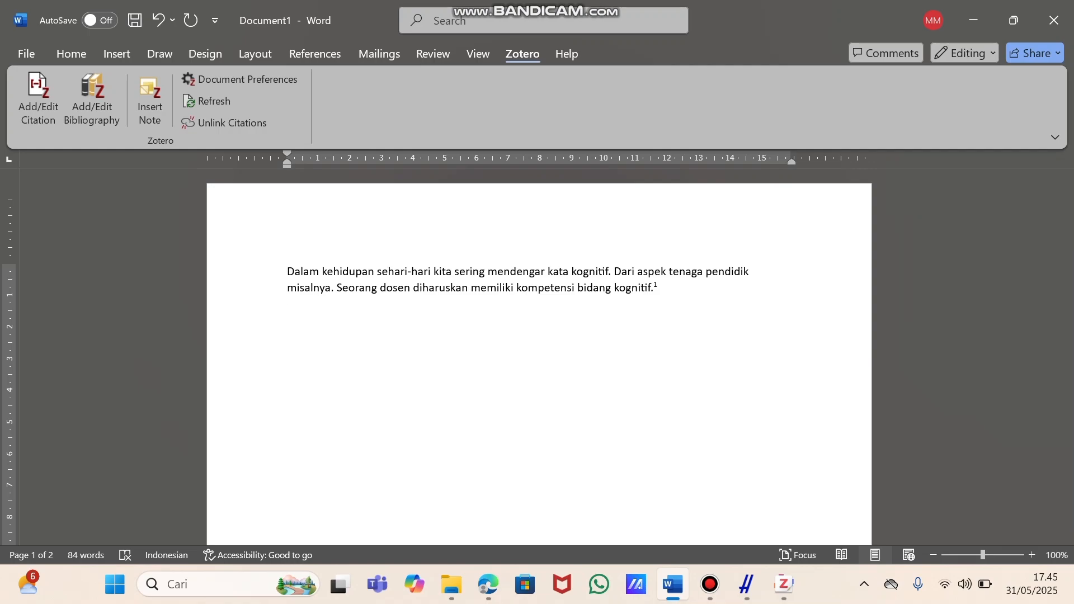
pyautogui.write('Kesederhanaa')
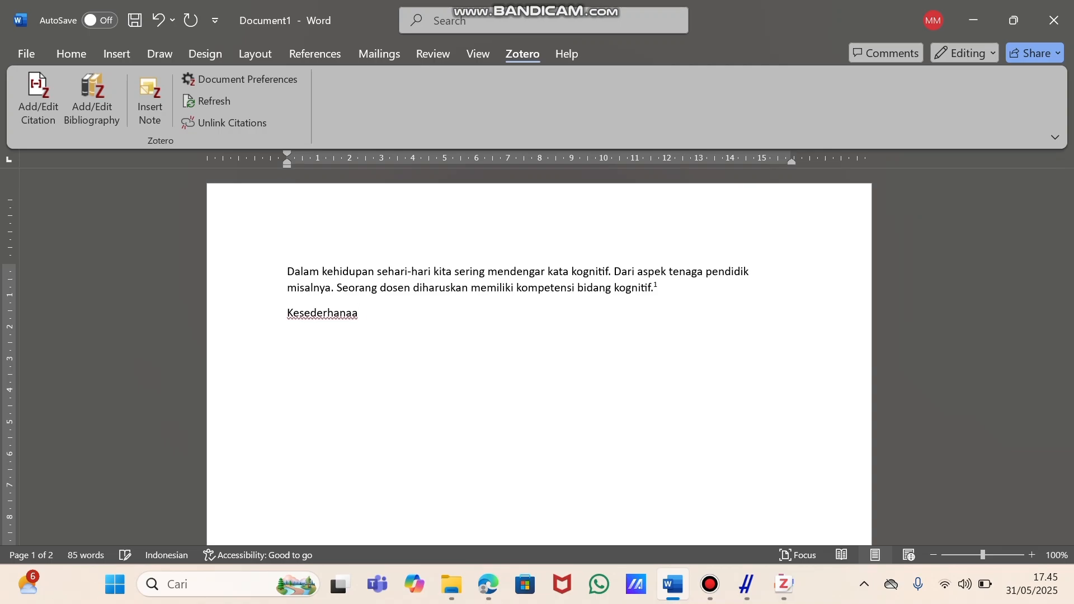
pyautogui.write('n Gus Dur adalah')
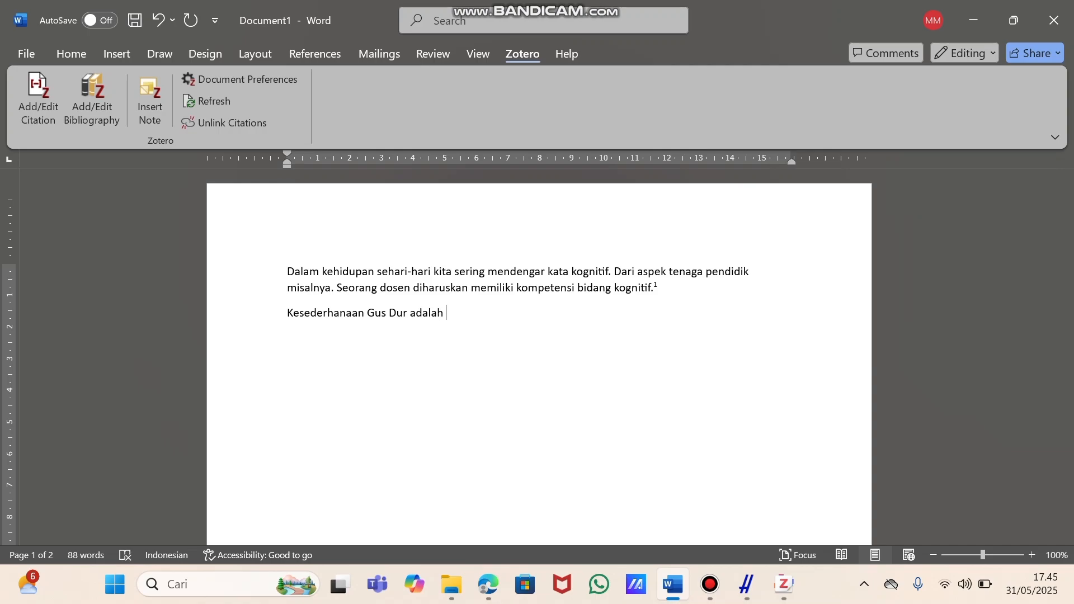
pyautogui.write('suatu bentuk kezuhudan.')
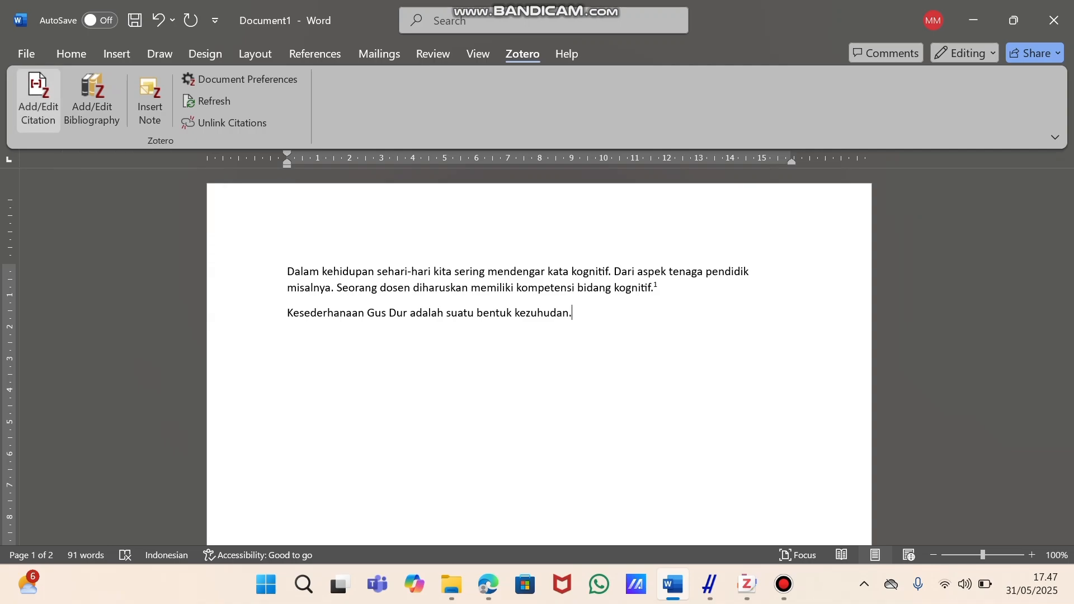
# Insert a Zotero footnote citation of the Gus Dur book after "kezuhudan." and check the DAFTAR PUSTAKA on page 2
pyautogui.click(38, 101)
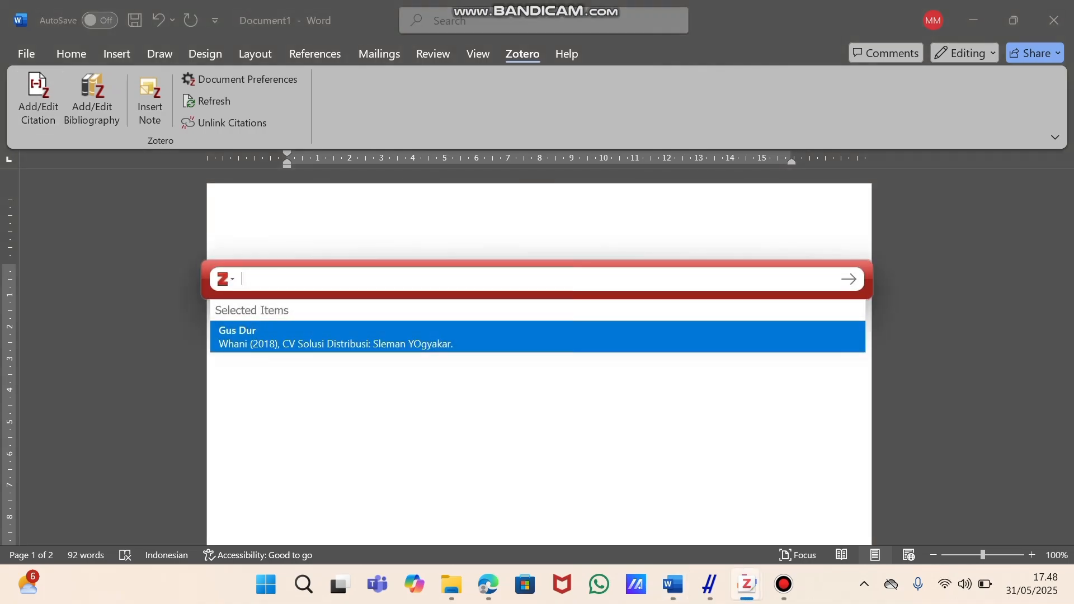
pyautogui.press('Return')
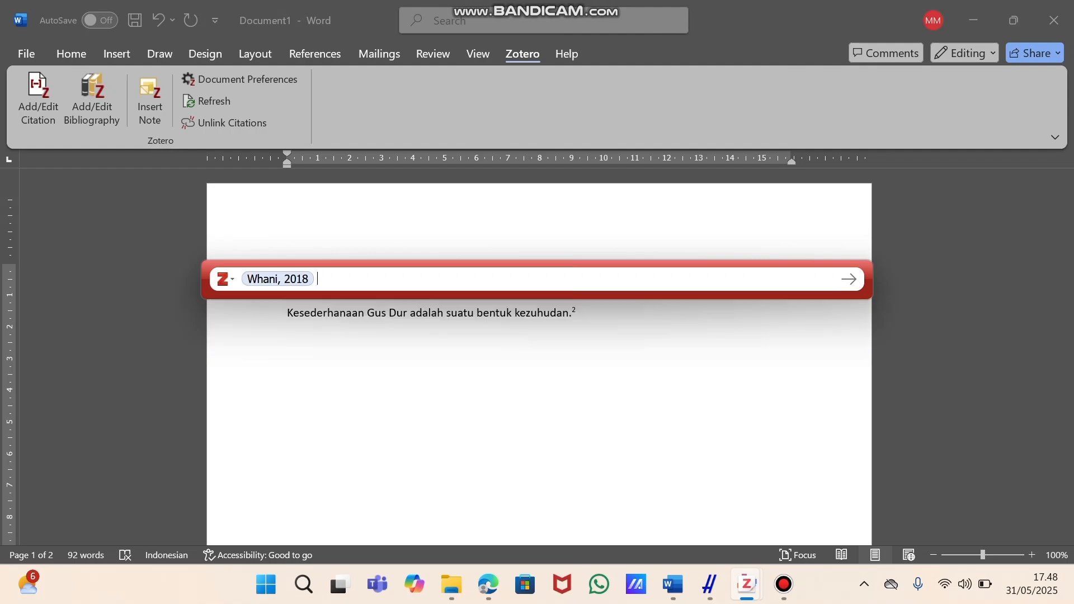
pyautogui.press('Return')
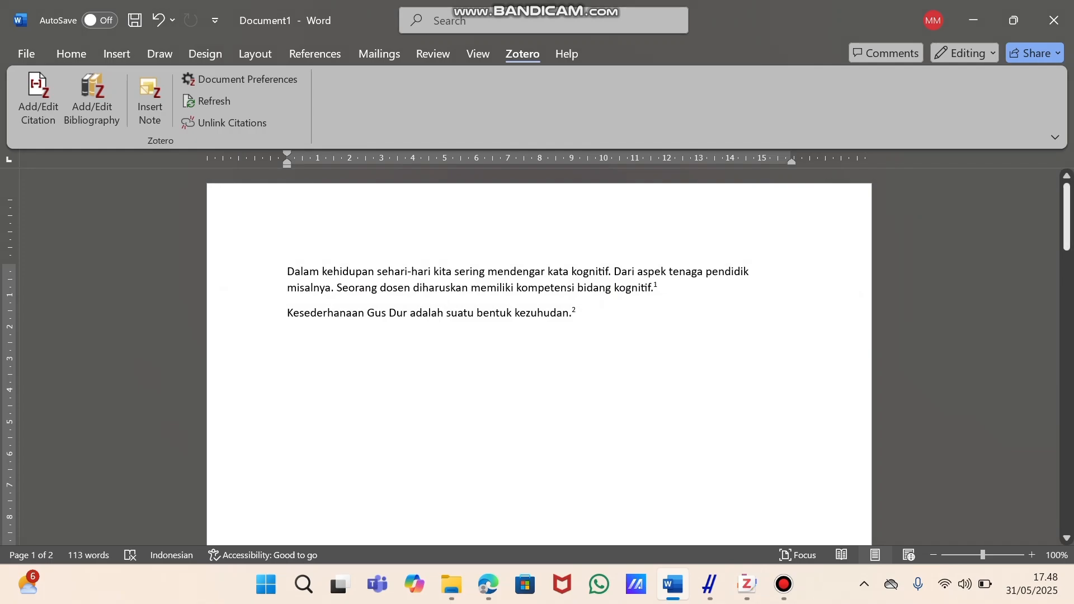
pyautogui.moveTo(1066, 235); pyautogui.dragTo(1066, 410)
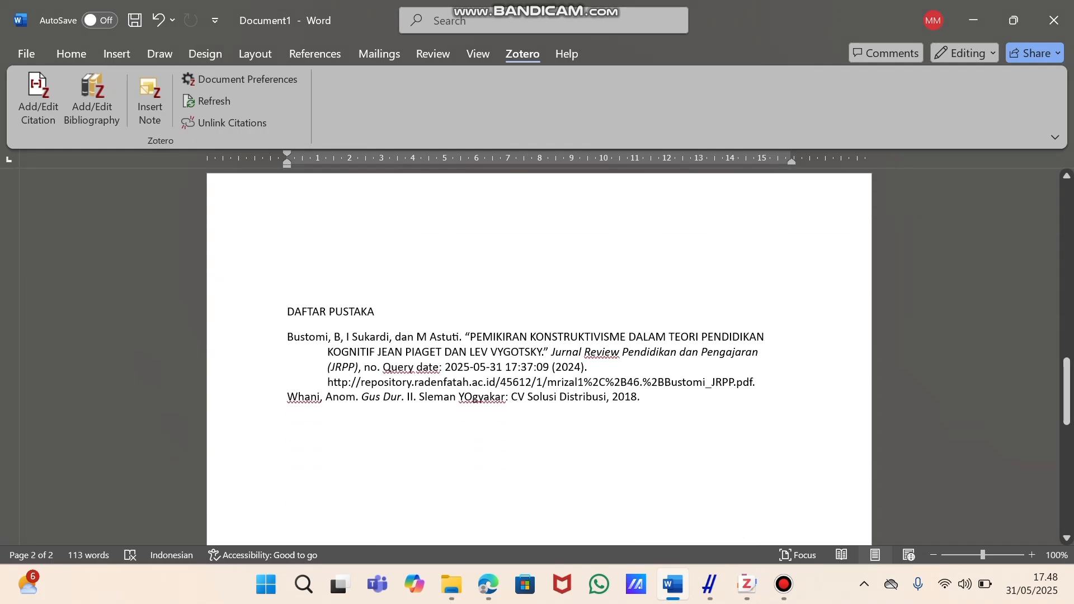